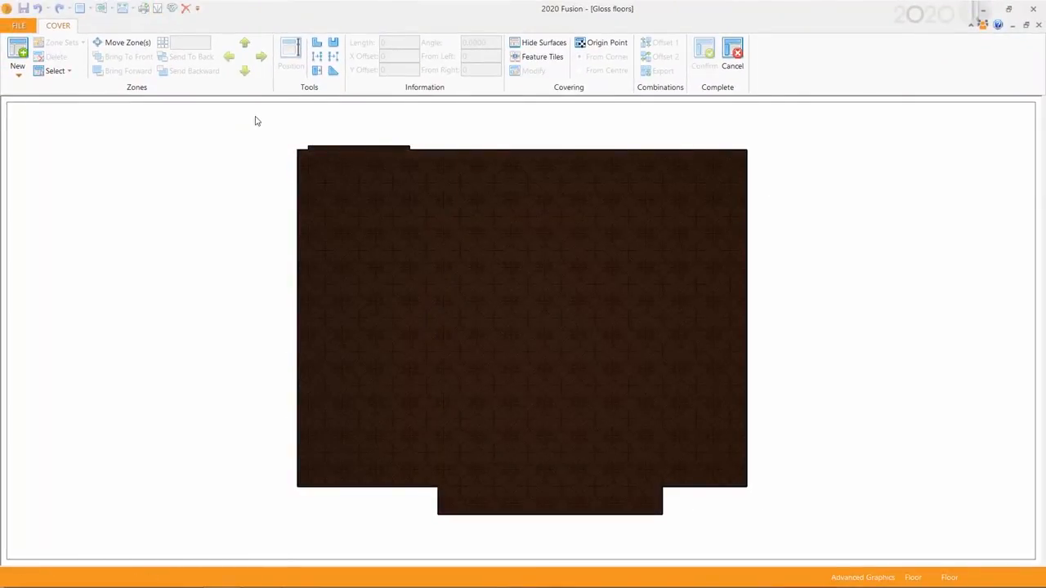
# Modify the selected floor covering's material to use the Fusion Tiles catalogue, accepting deletion of the currently selected materials
pyautogui.click(406, 244)
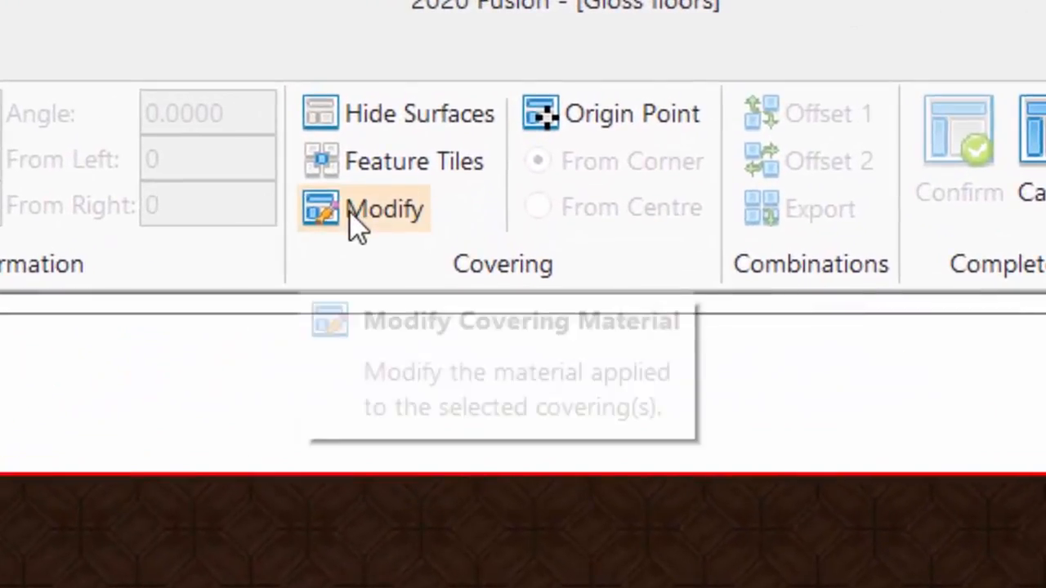
pyautogui.click(350, 215)
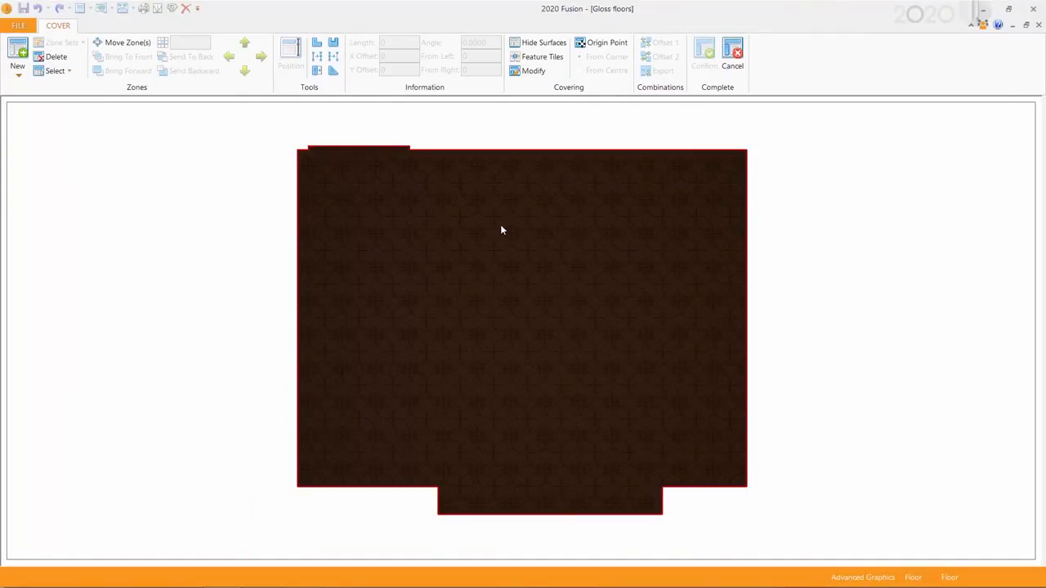
pyautogui.click(530, 71)
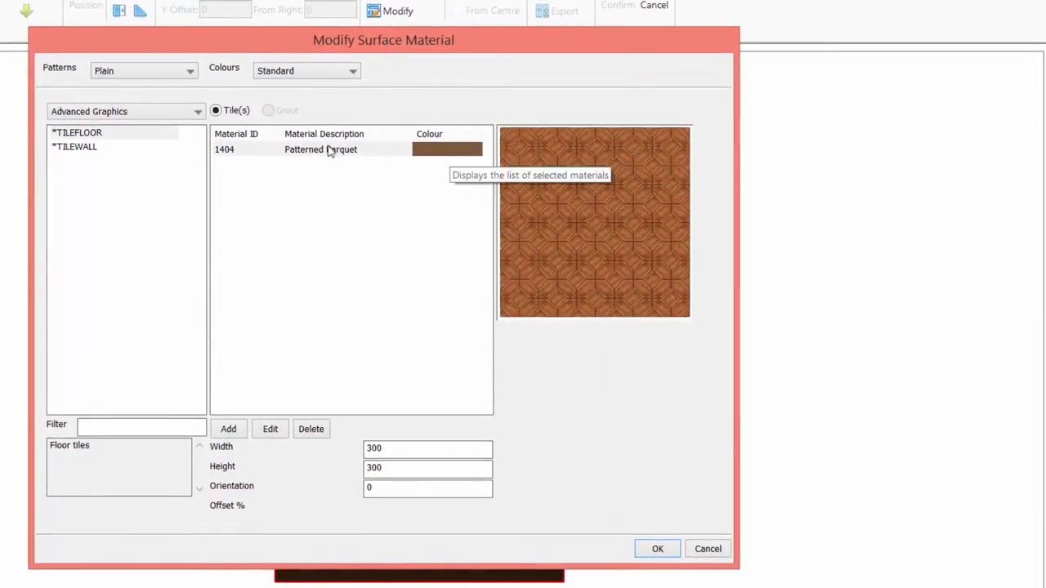
pyautogui.click(199, 112)
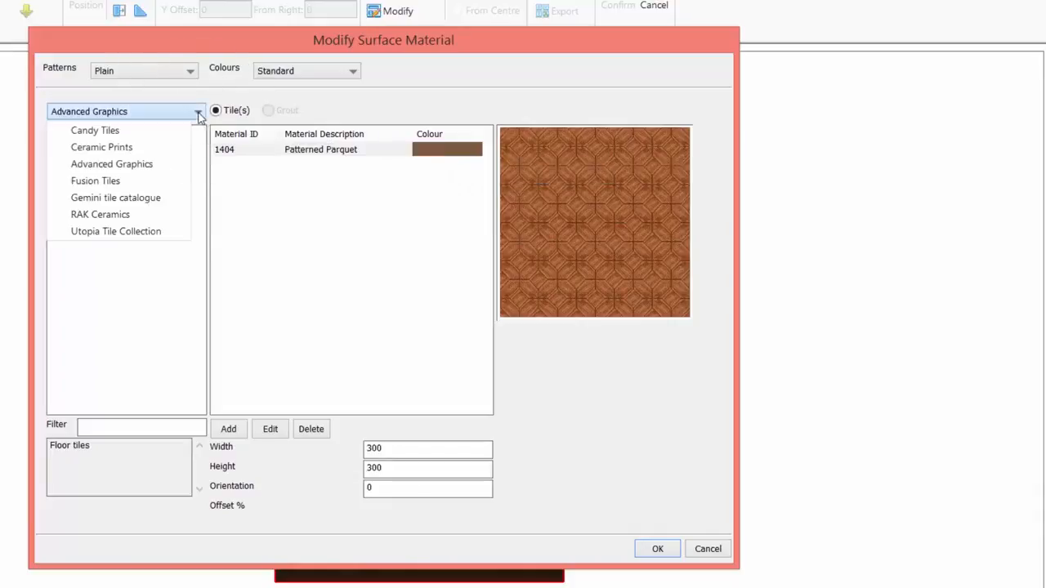
pyautogui.click(142, 182)
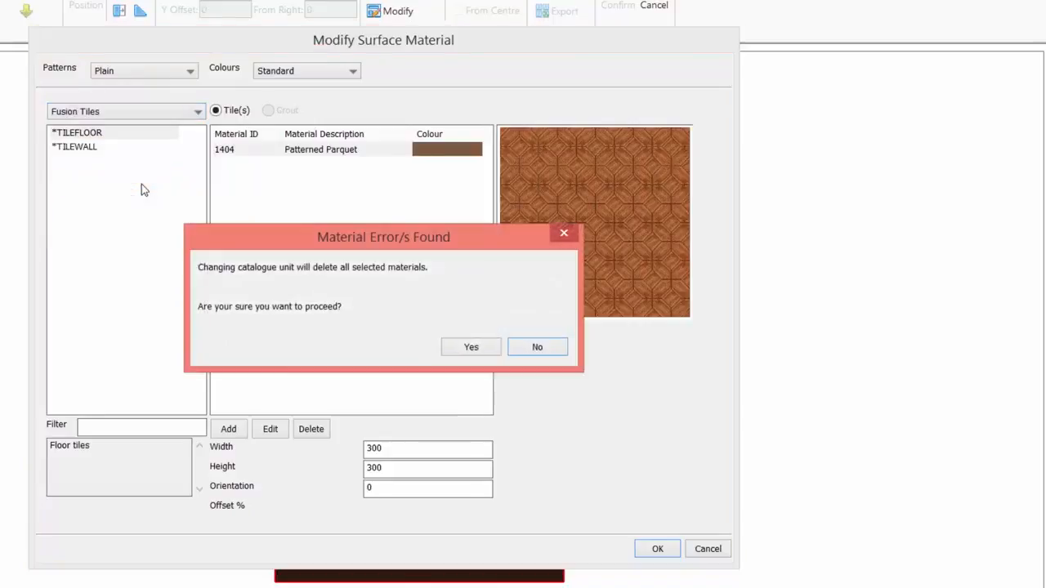
pyautogui.click(467, 348)
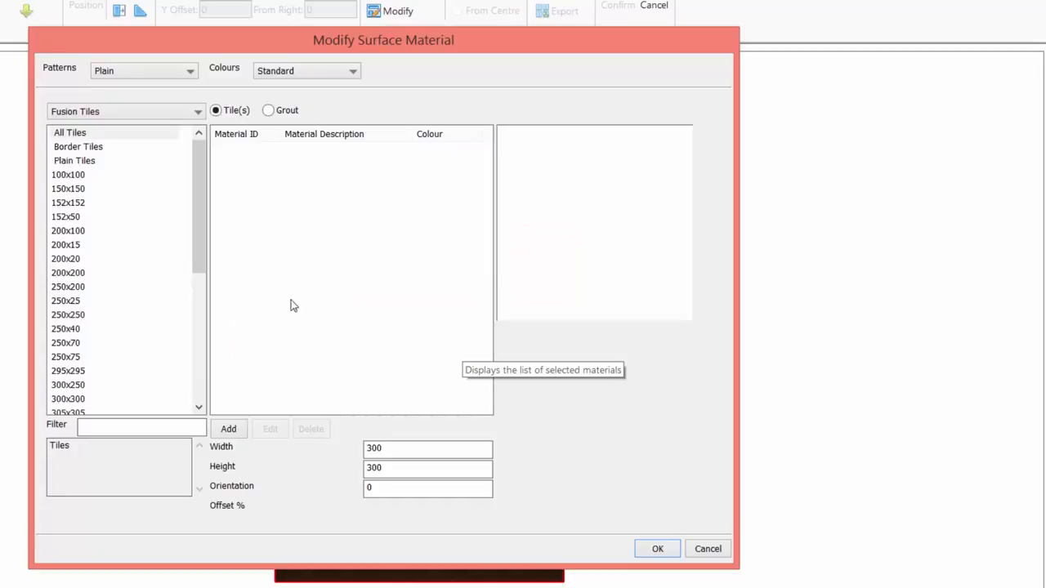
# Add the 300x300 Regal Rock Black tile as the floor covering's material
pyautogui.moveTo(203, 257); pyautogui.dragTo(205, 291)
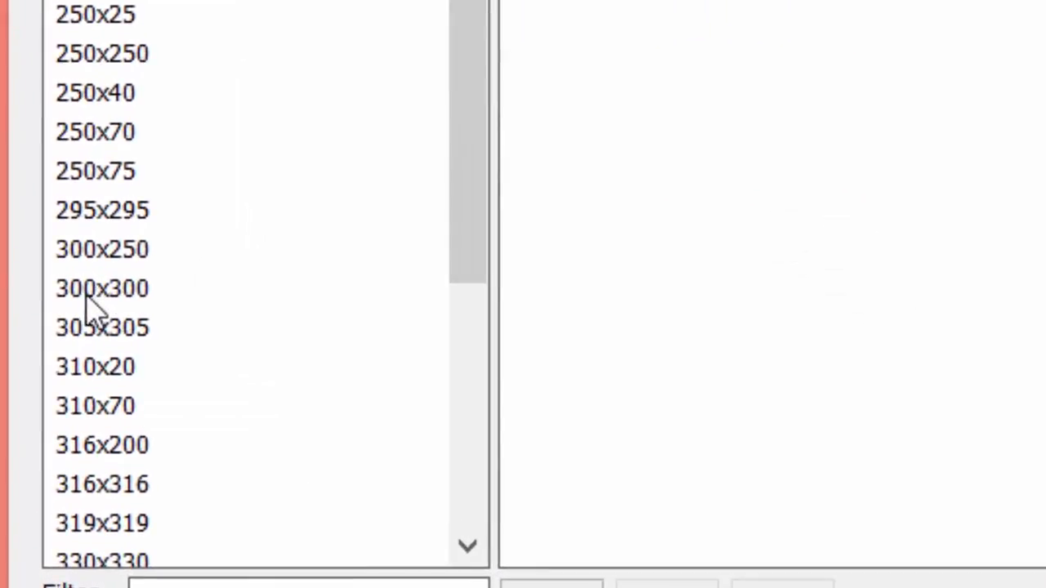
pyautogui.click(90, 304)
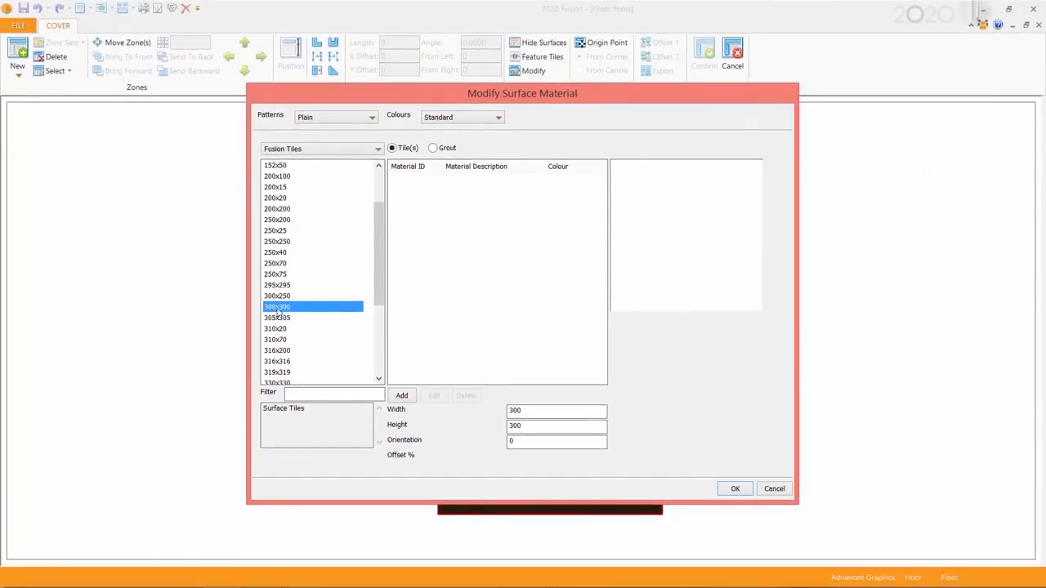
pyautogui.click(402, 398)
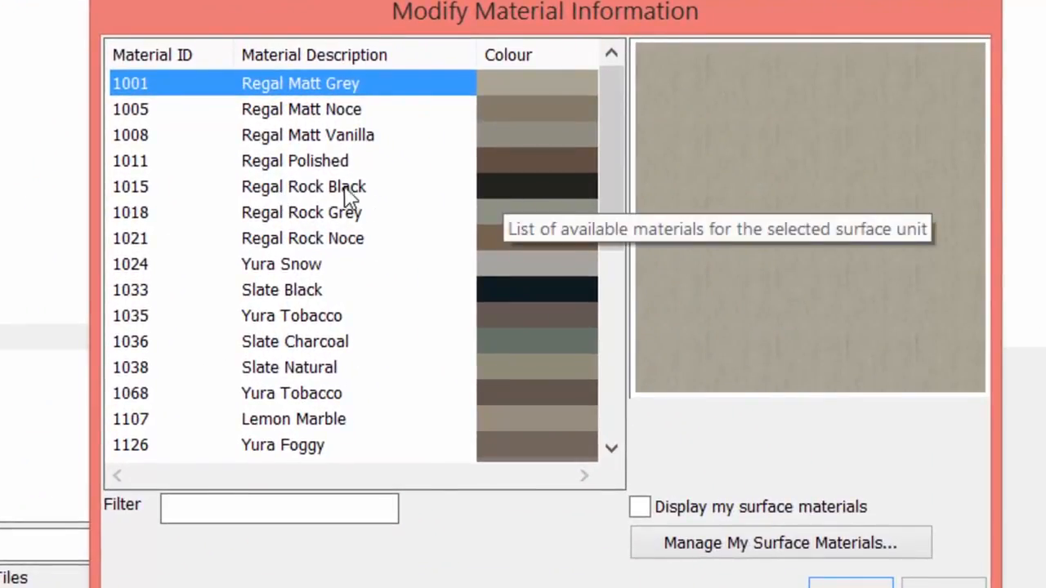
pyautogui.click(497, 190)
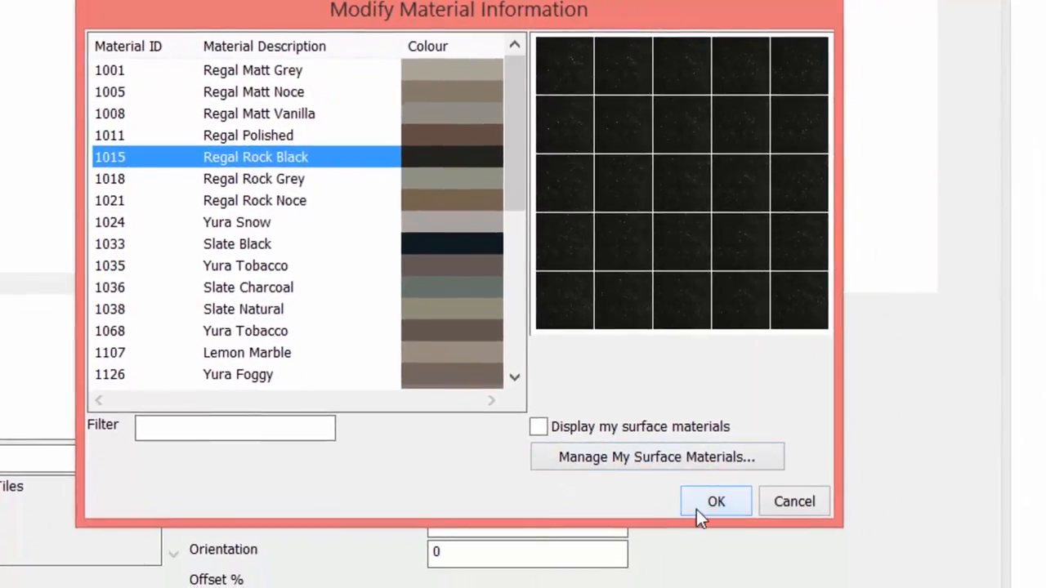
pyautogui.click(829, 585)
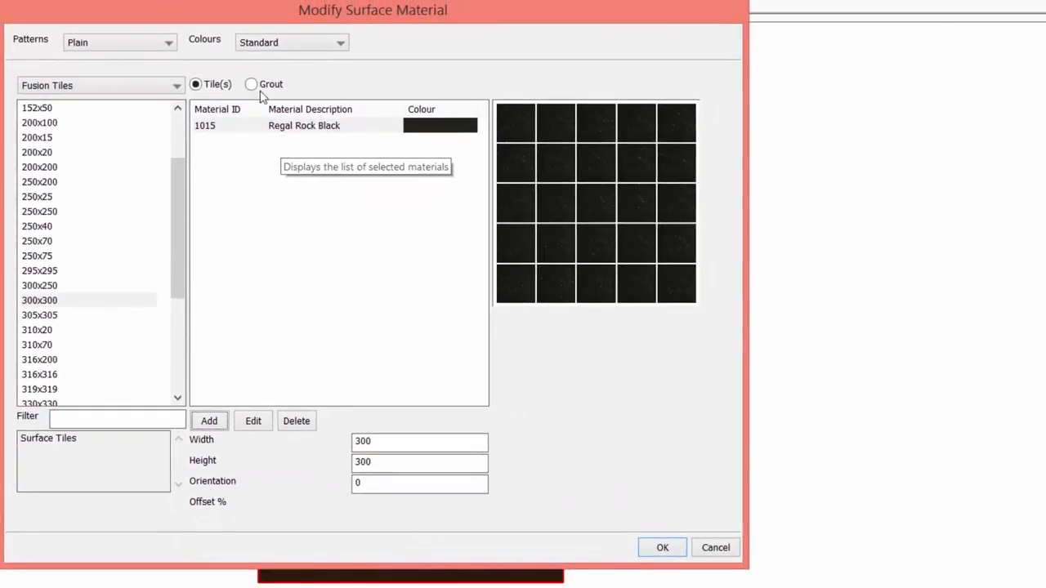
# Use Silver Grey grout for the floor tiles and confirm the covering
pyautogui.click(251, 85)
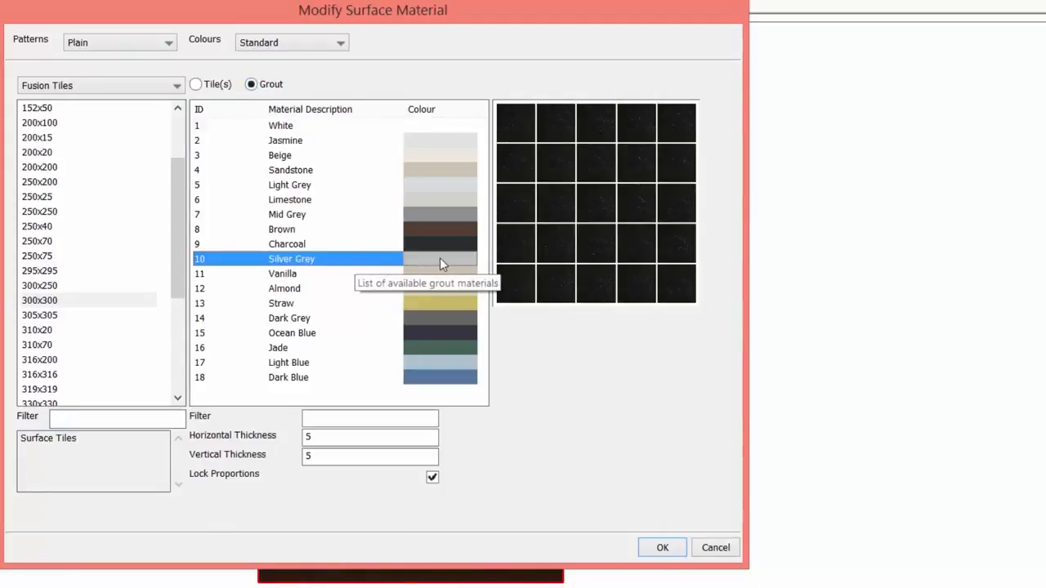
pyautogui.click(354, 441)
pyautogui.doubleClick(357, 441)
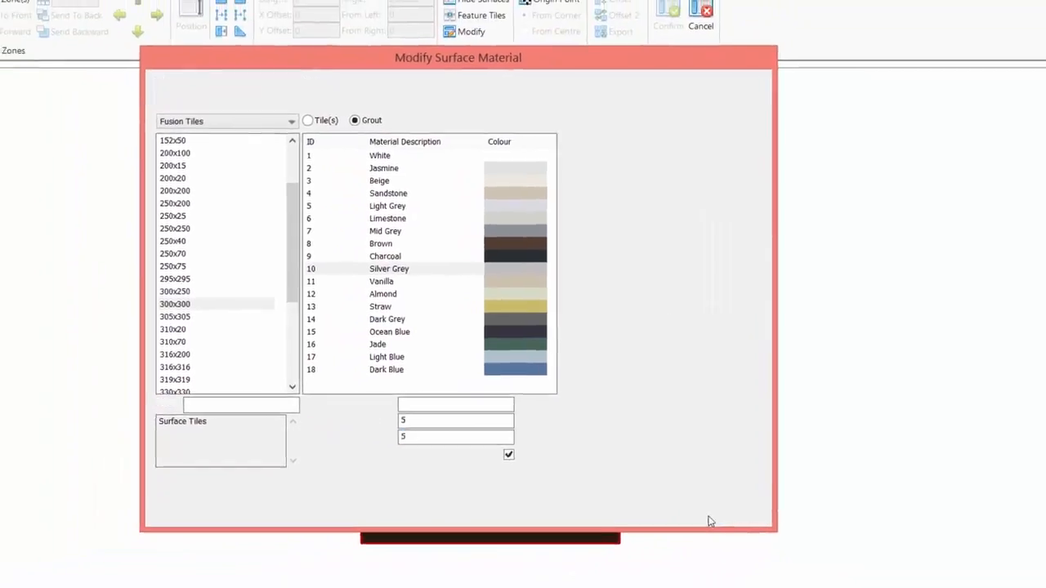
pyautogui.click(677, 539)
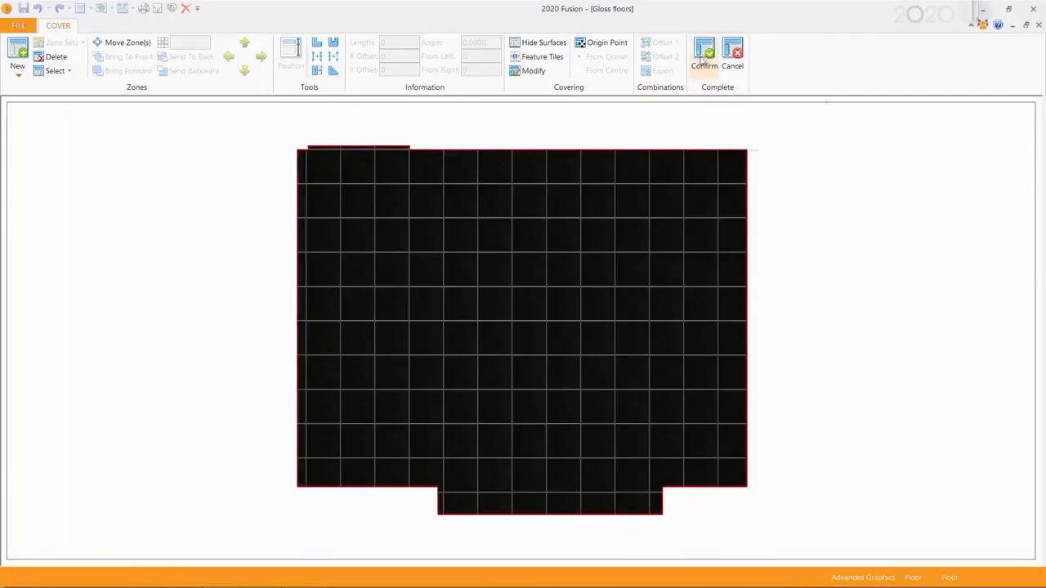
pyautogui.click(704, 56)
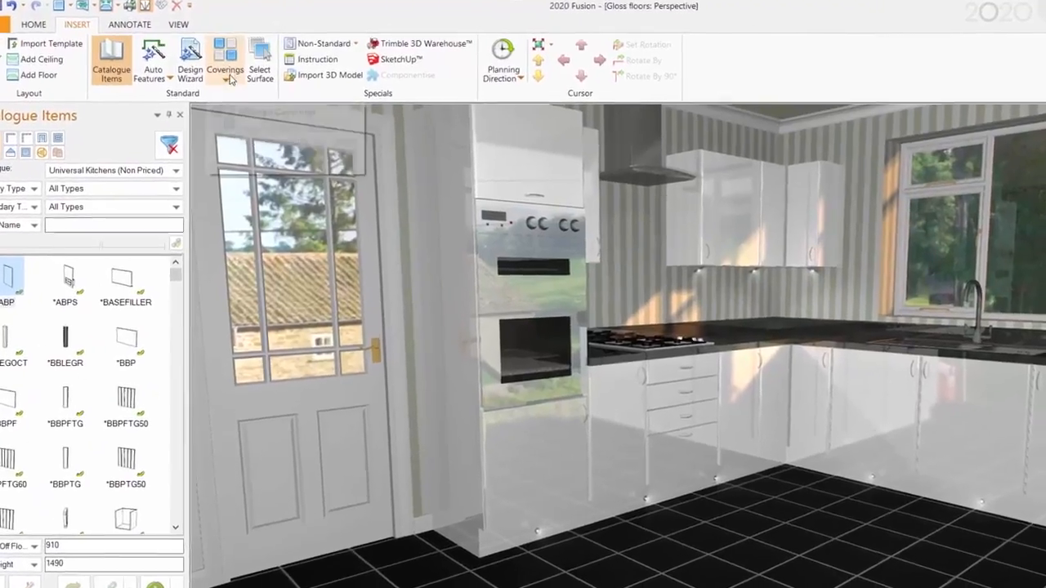
# Calculate the covering area with the tiling updated first, including the number of tiles, and review the tile and grout information
pyautogui.click(230, 74)
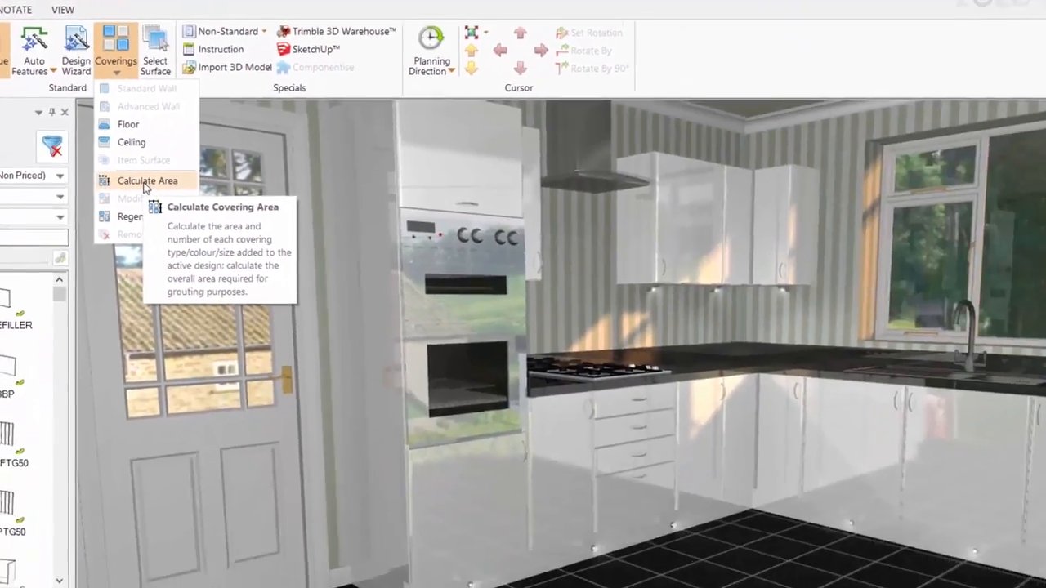
pyautogui.click(240, 302)
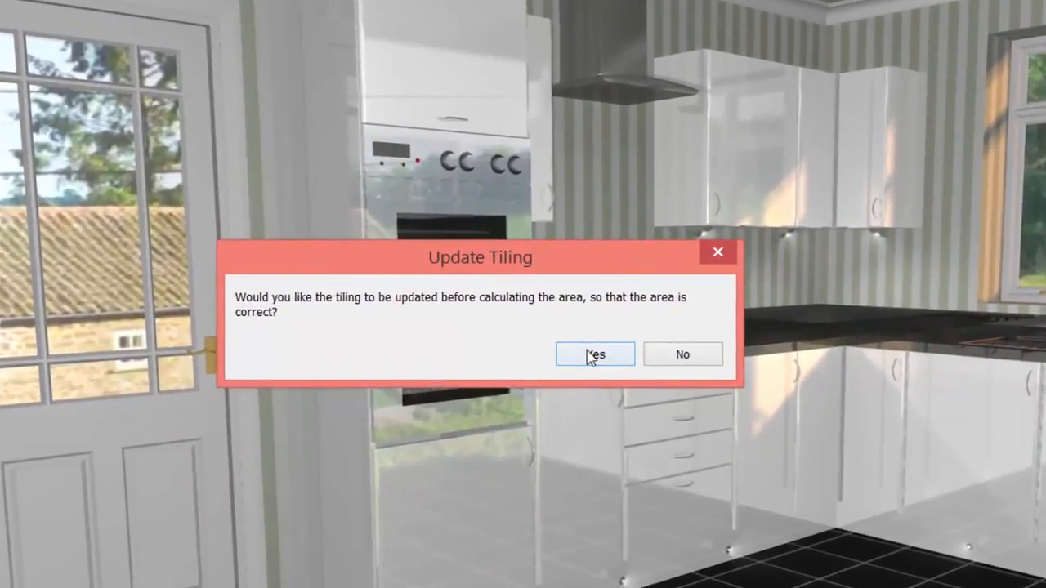
pyautogui.click(573, 357)
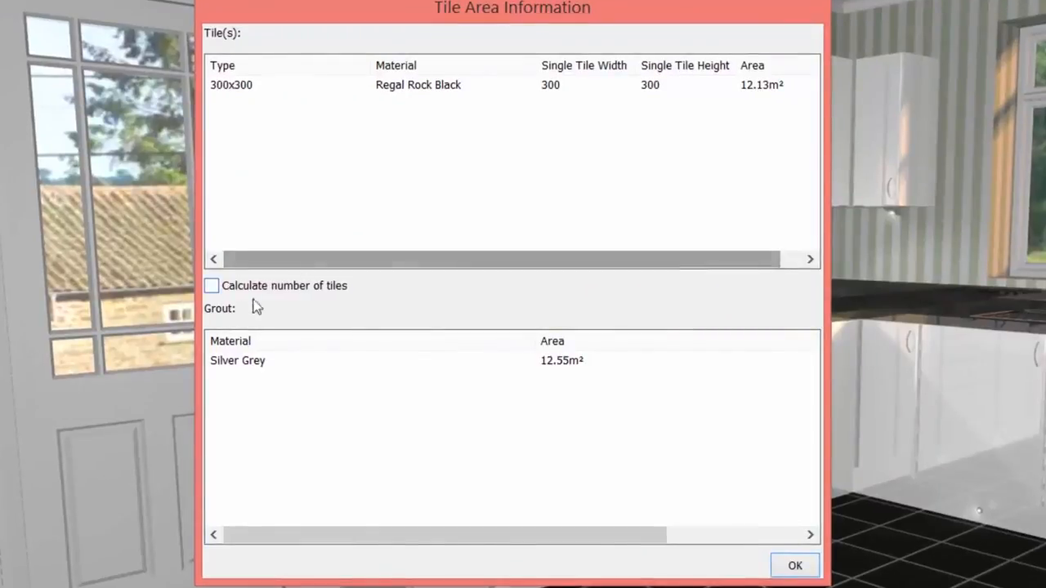
pyautogui.click(210, 286)
pyautogui.moveTo(311, 264); pyautogui.dragTo(412, 275)
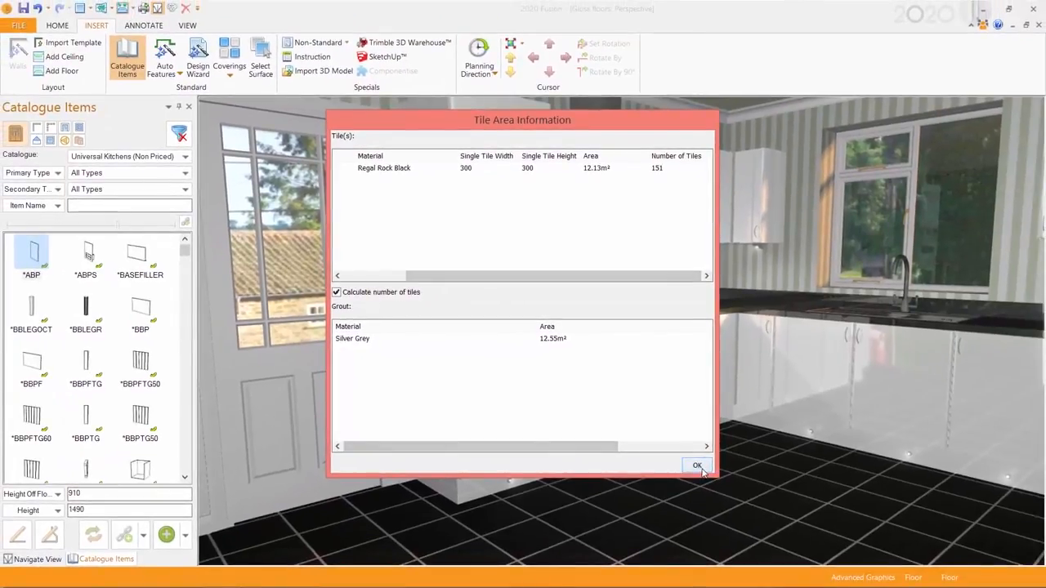
pyautogui.click(725, 494)
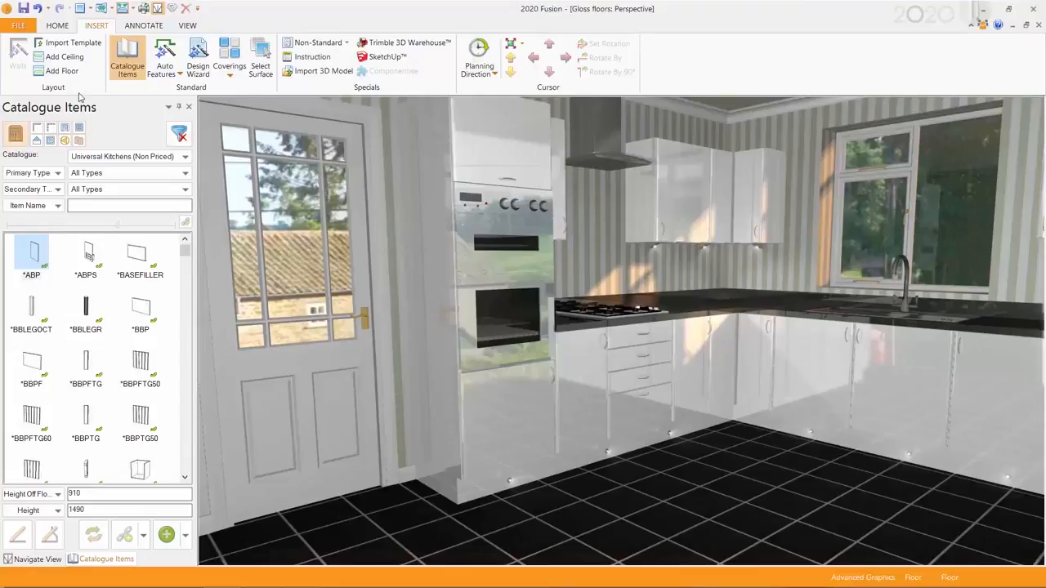
# Switch to the plan view and filter the items of all catalogues by the name *box
pyautogui.click(80, 9)
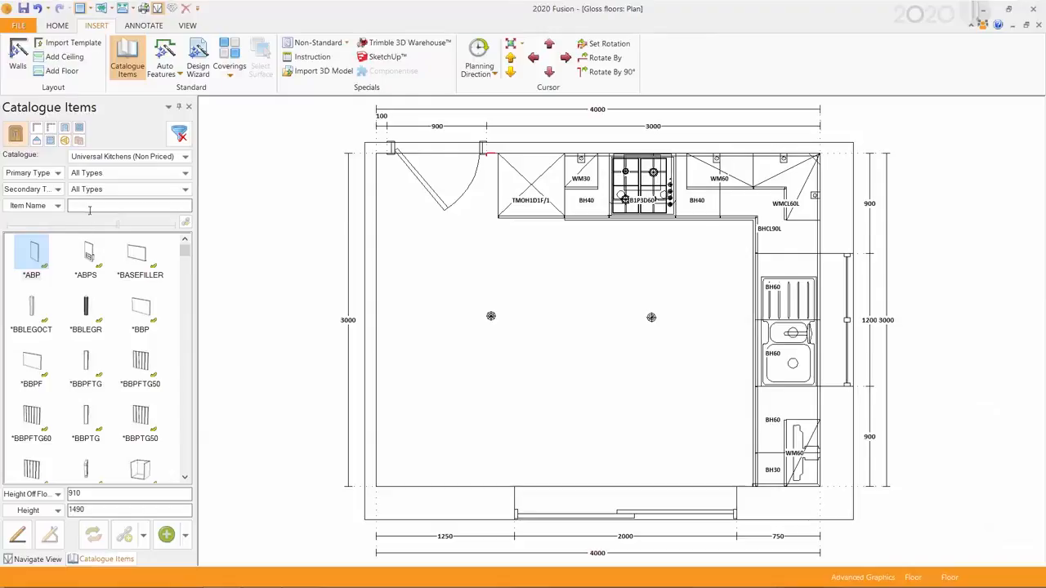
pyautogui.click(127, 156)
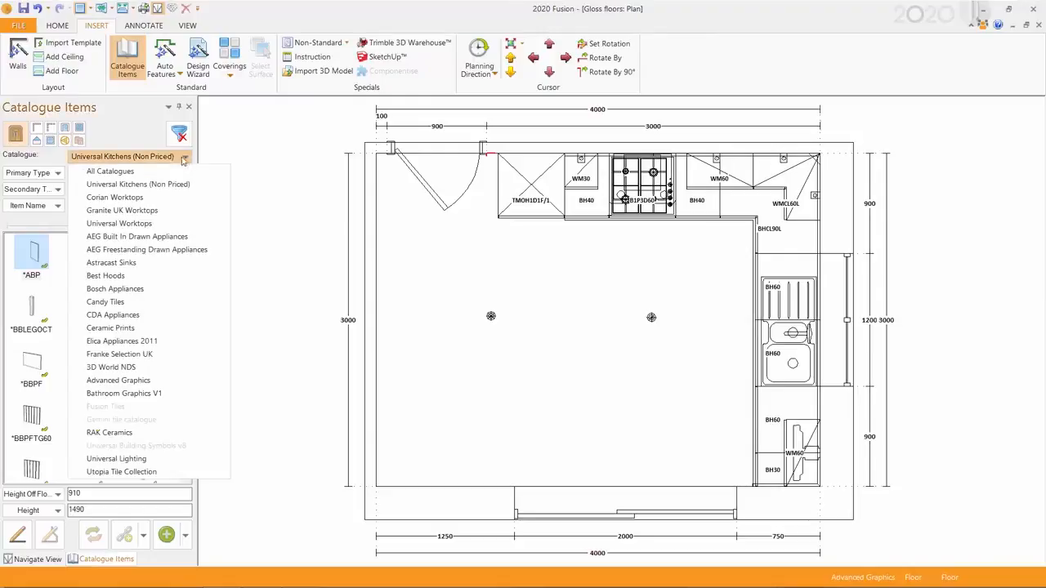
pyautogui.click(106, 168)
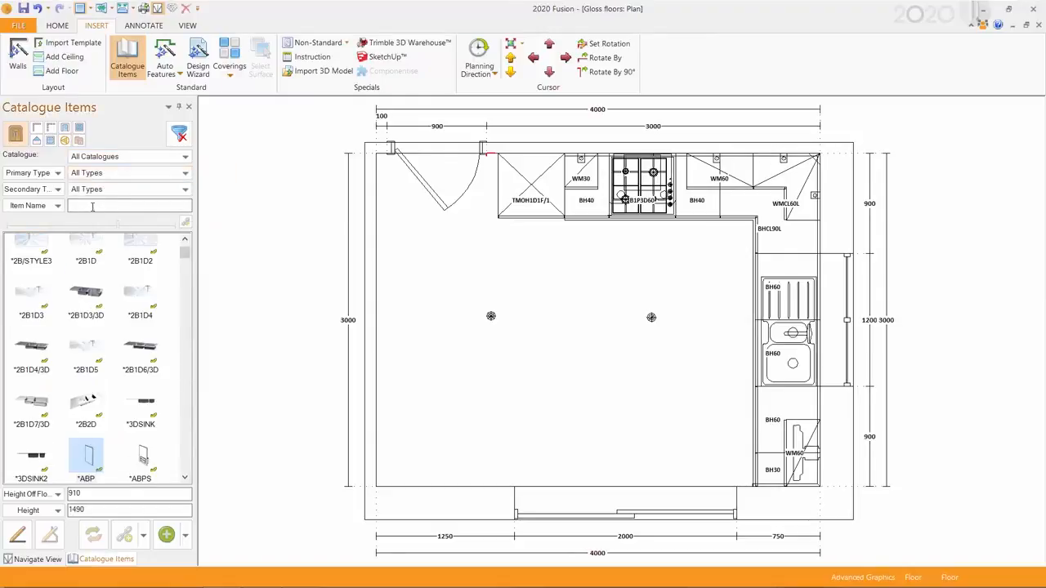
pyautogui.click(92, 206)
pyautogui.write('*box')
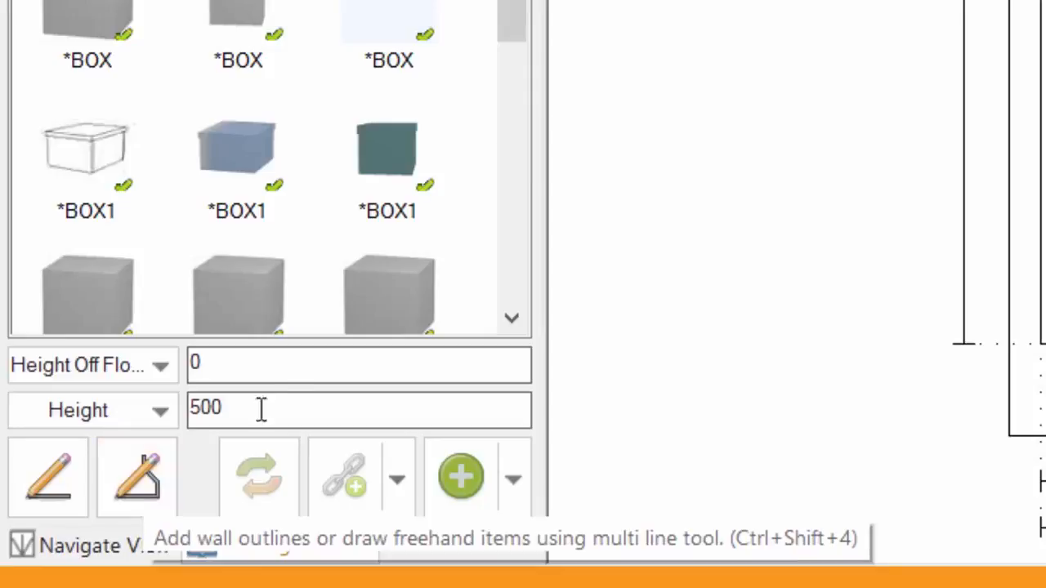
# Set the *BOX item's height off floor to 3 and its height to 1
pyautogui.doubleClick(236, 365)
pyautogui.write('1')
pyautogui.moveTo(227, 363); pyautogui.dragTo(173, 367)
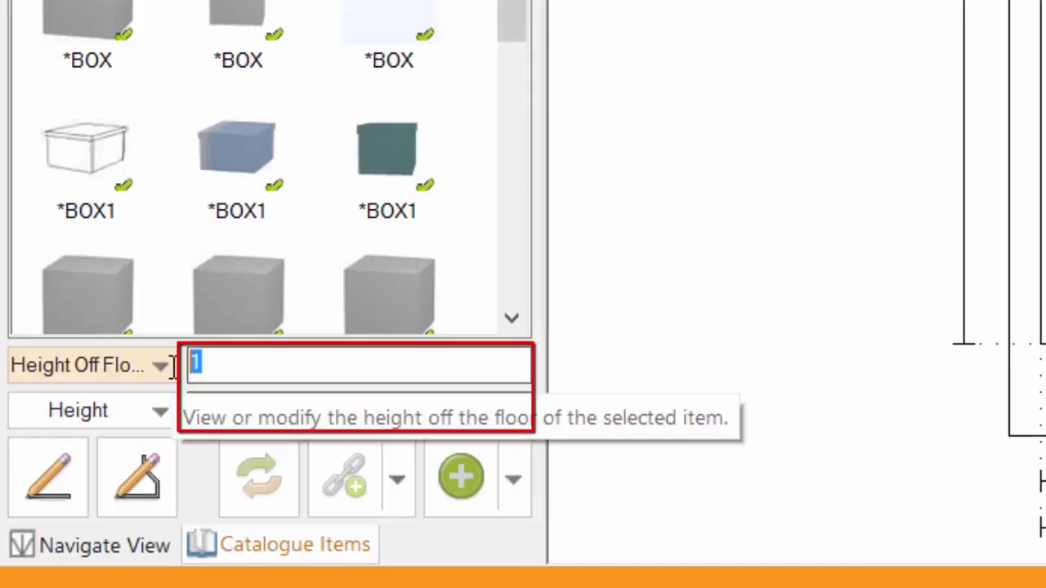
pyautogui.write('3')
pyautogui.doubleClick(268, 414)
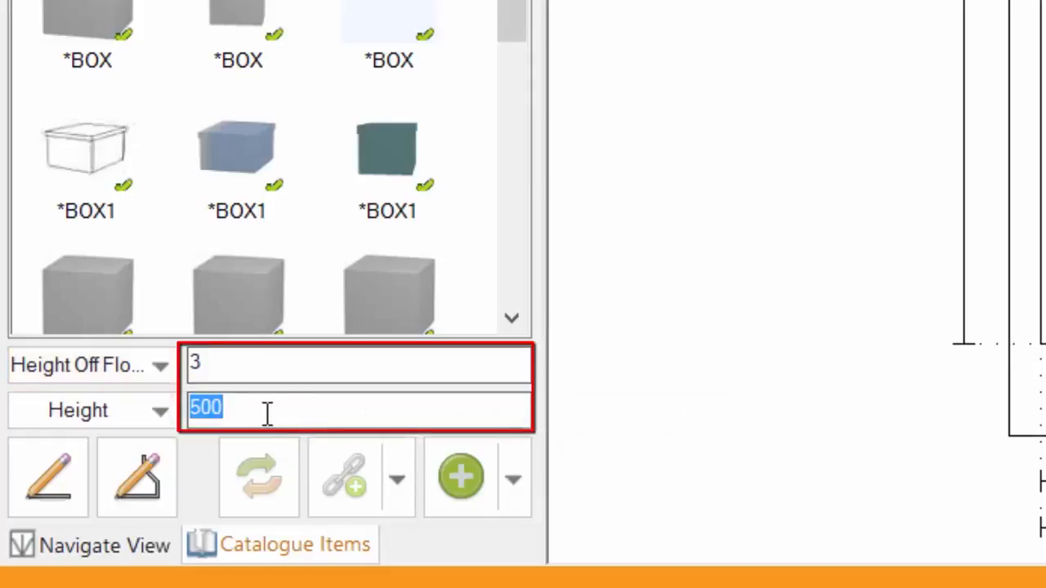
pyautogui.write('1')
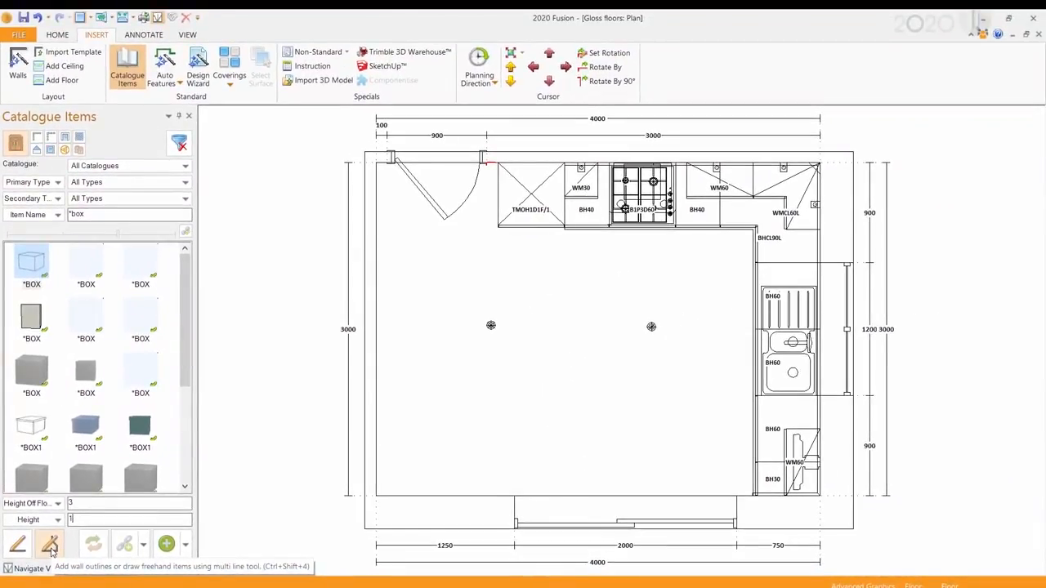
# Draw the *BOX item with the multi line tool around the room's four inner corners and acknowledge all clashes
pyautogui.click(51, 552)
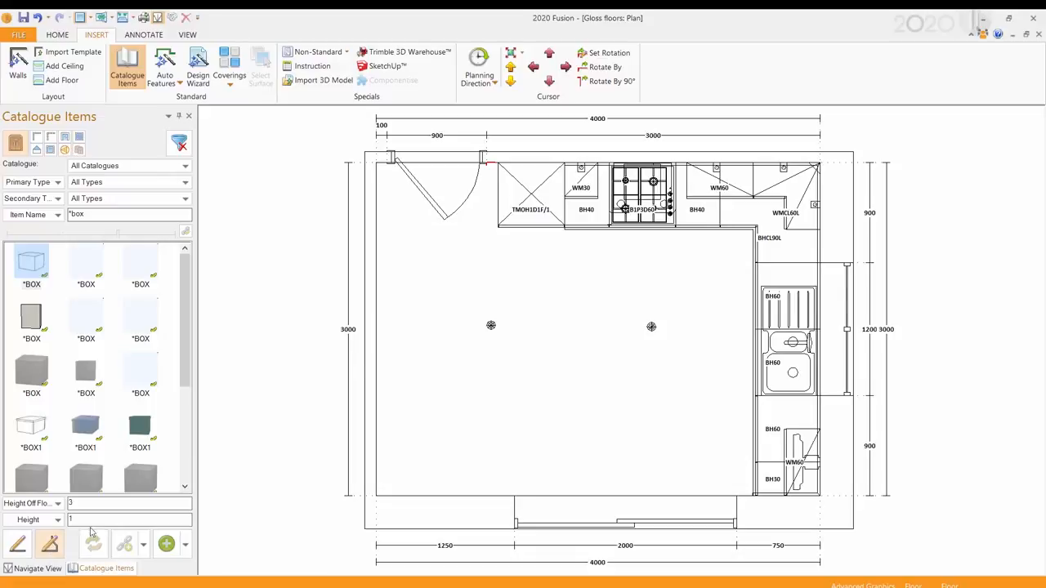
pyautogui.click(379, 167)
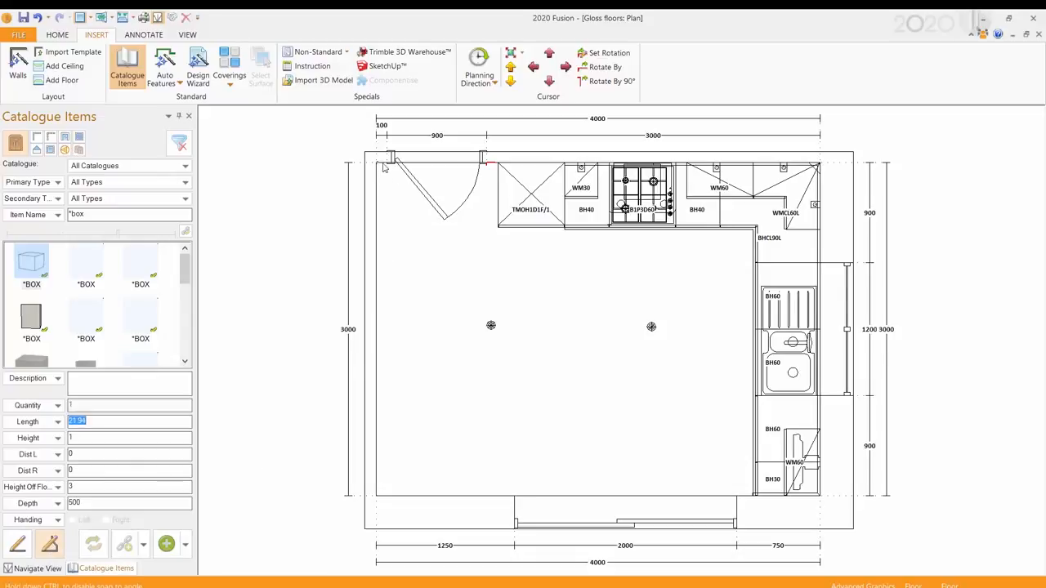
pyautogui.click(820, 166)
pyautogui.click(835, 520)
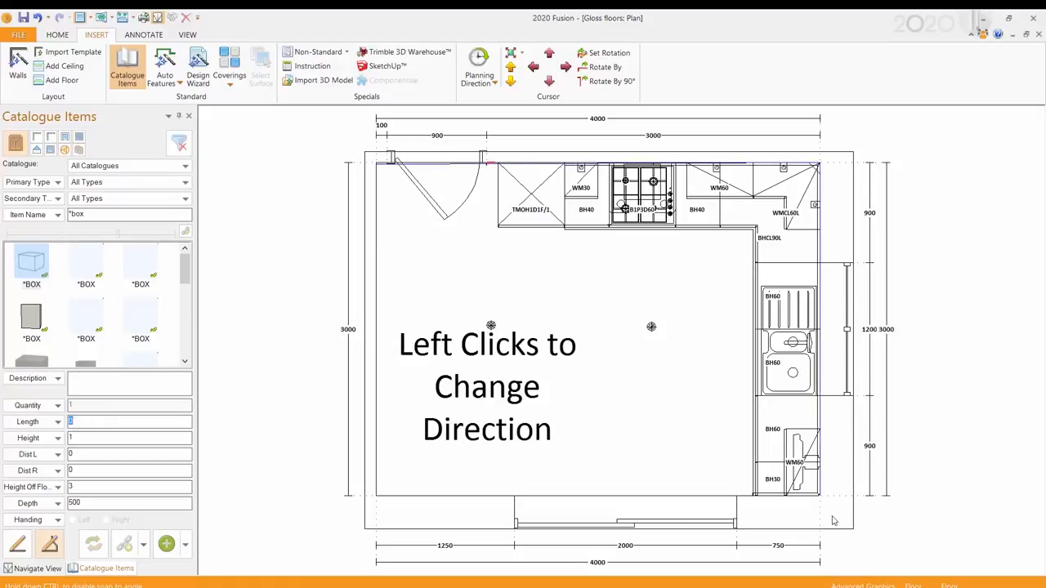
pyautogui.click(364, 512)
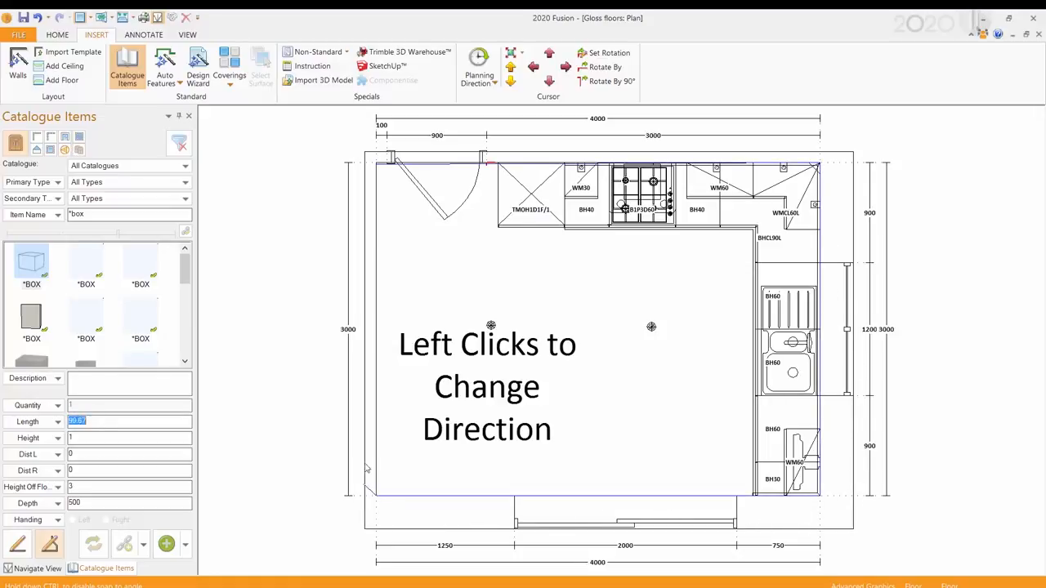
pyautogui.doubleClick(376, 163)
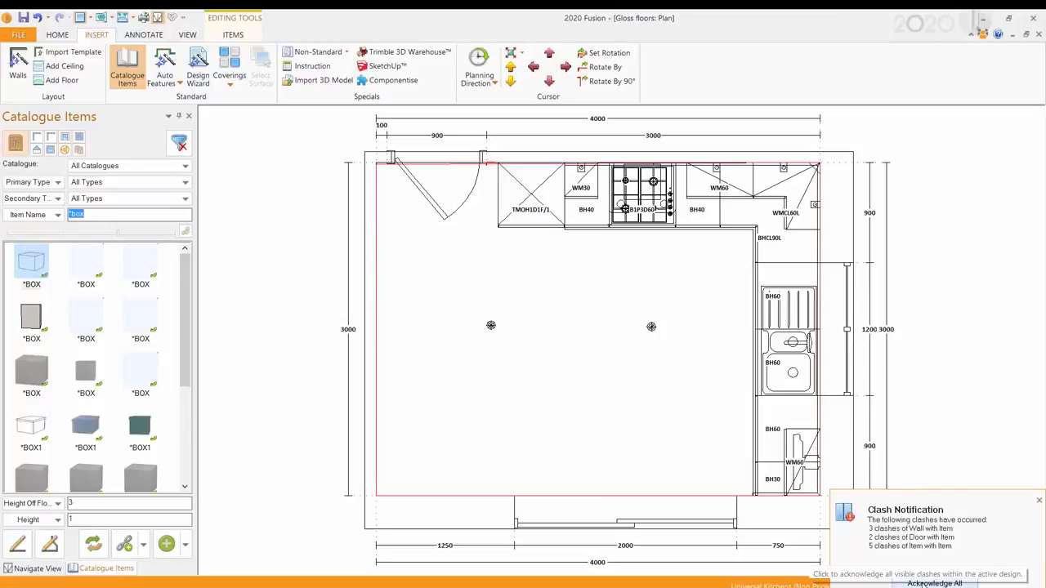
pyautogui.click(923, 581)
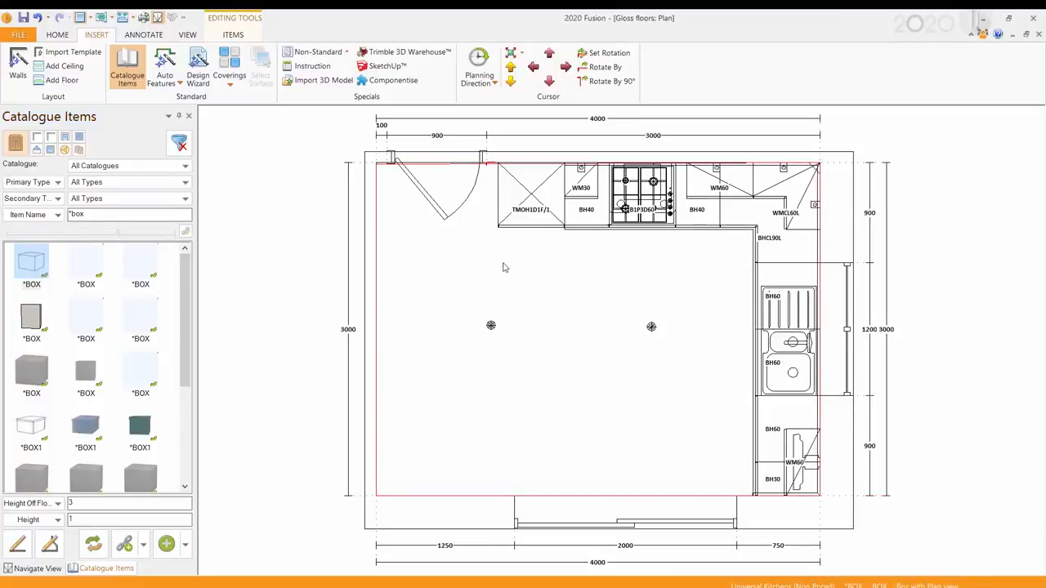
# Open the material replacement for the primary finish colour of the *BOX item overlaying the floor
pyautogui.rightClick(564, 288)
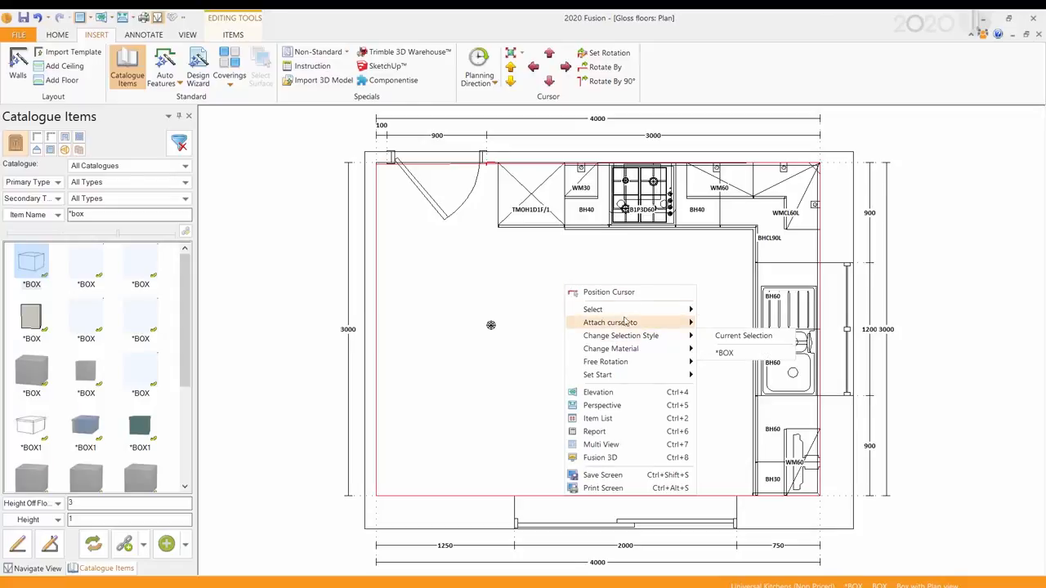
pyautogui.moveTo(627, 313)
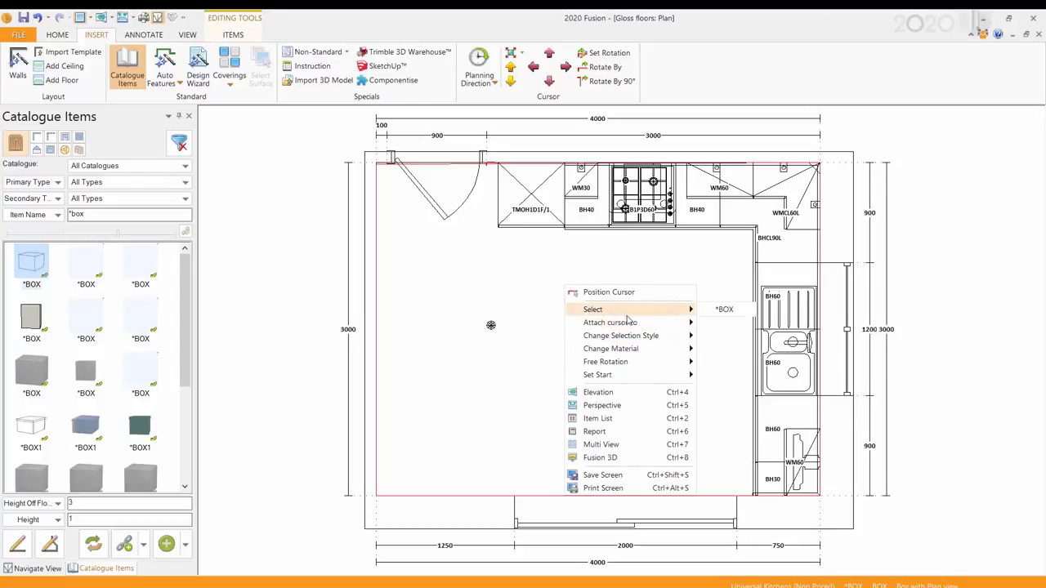
pyautogui.moveTo(630, 353)
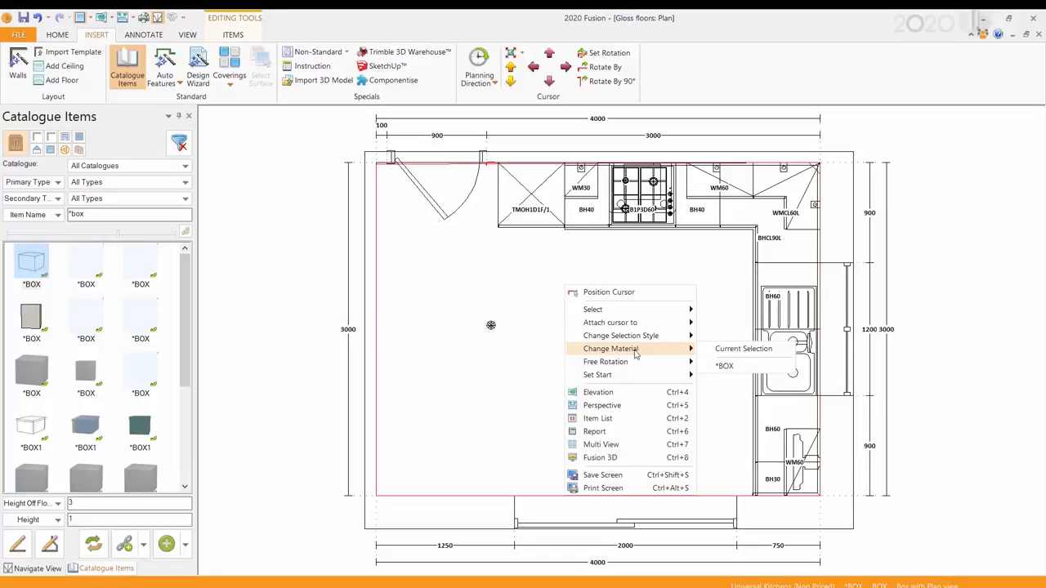
pyautogui.click(732, 369)
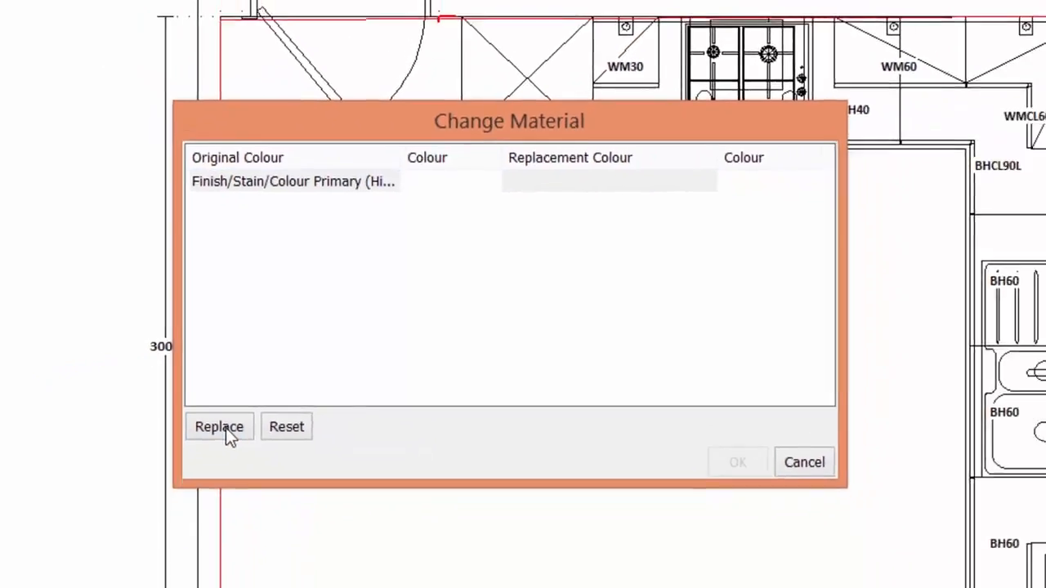
pyautogui.click(159, 485)
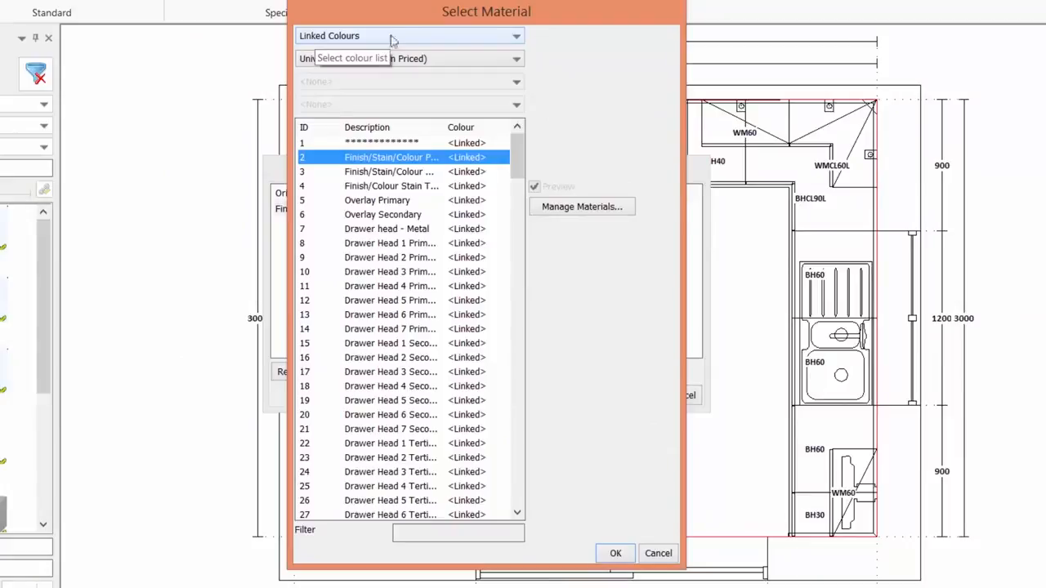
# Replace the box's colour with Transparent Glass, ID 584, from the Advanced Graphics catalogue colours under 600. Glass and 200. Transparent
pyautogui.click(517, 39)
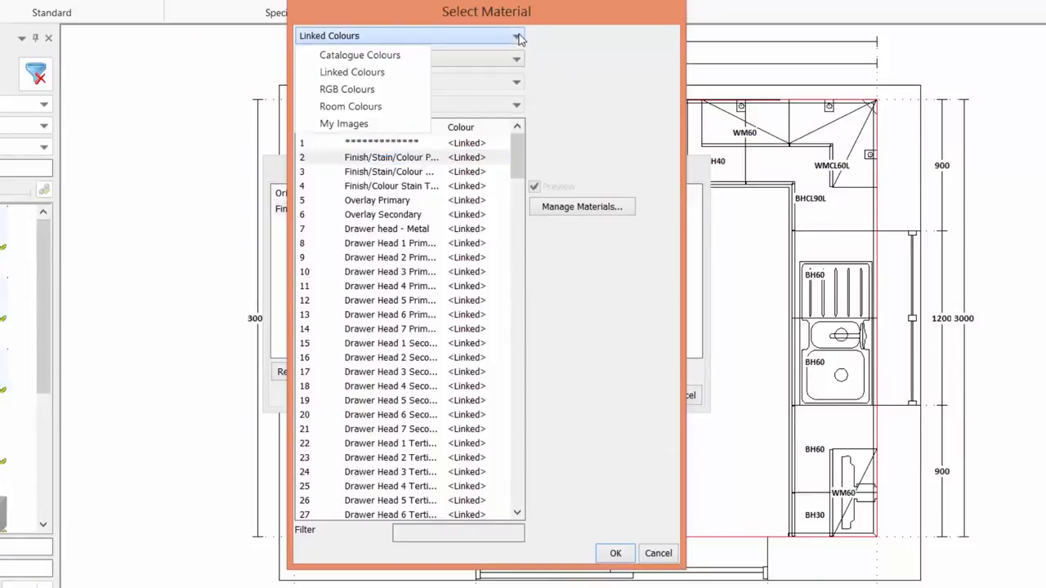
pyautogui.click(390, 56)
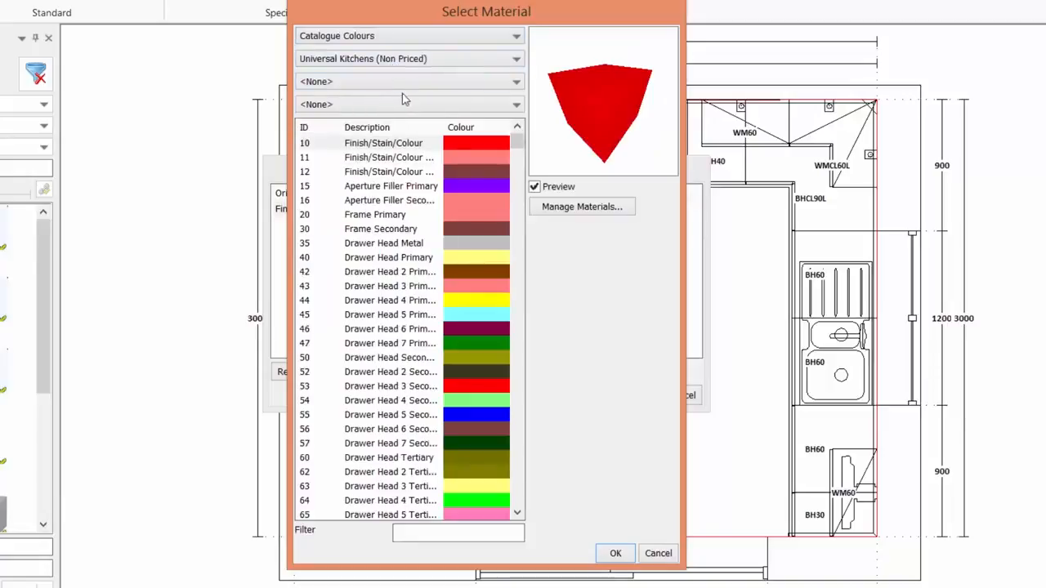
pyautogui.click(516, 59)
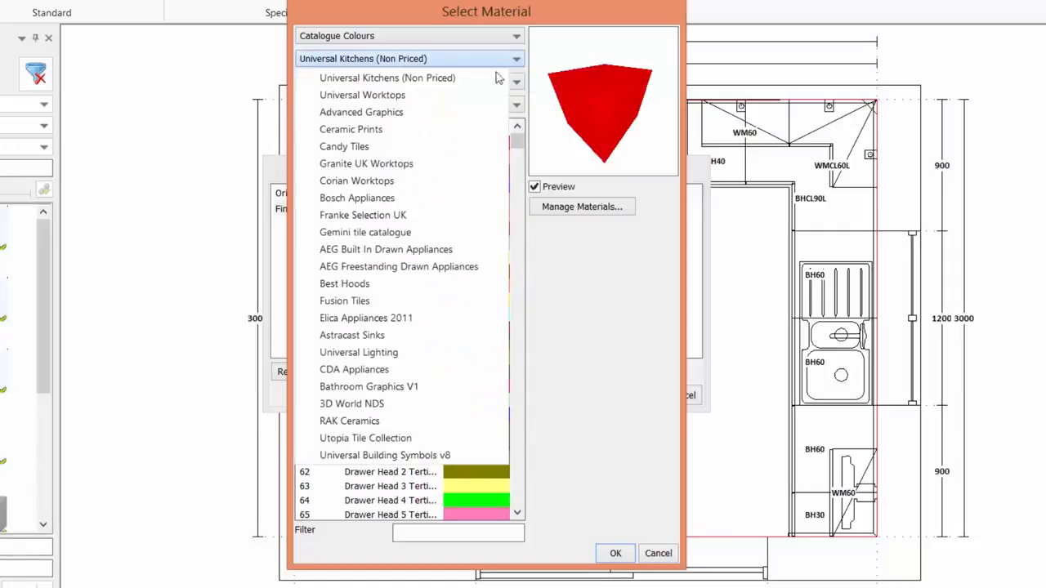
pyautogui.click(397, 115)
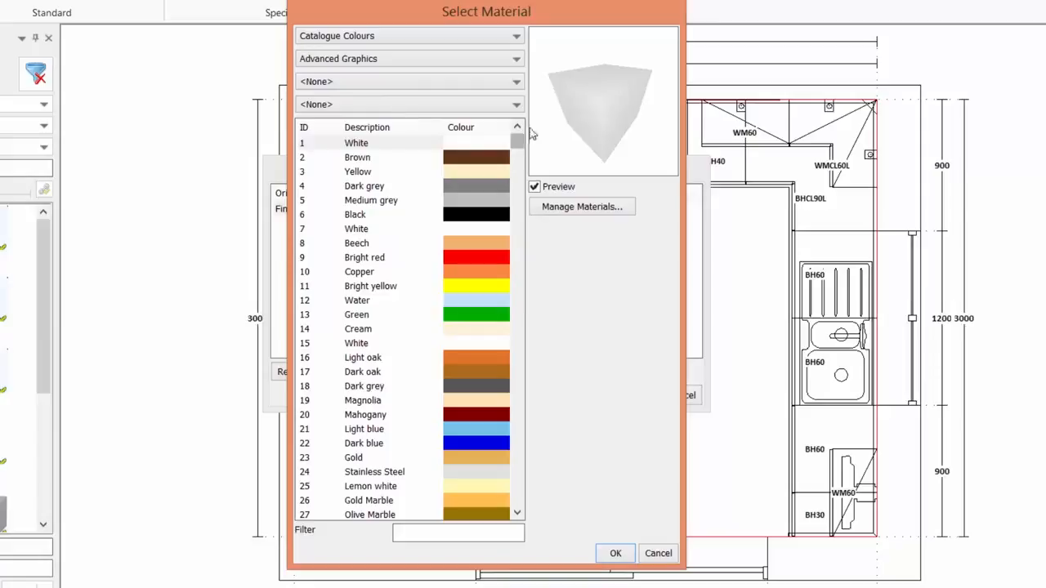
pyautogui.click(516, 81)
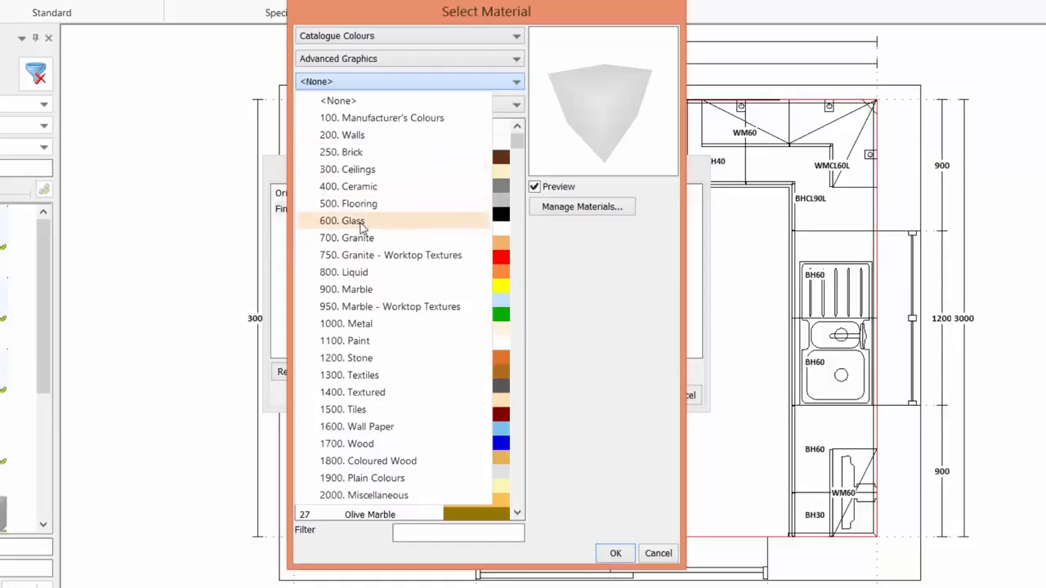
pyautogui.click(361, 222)
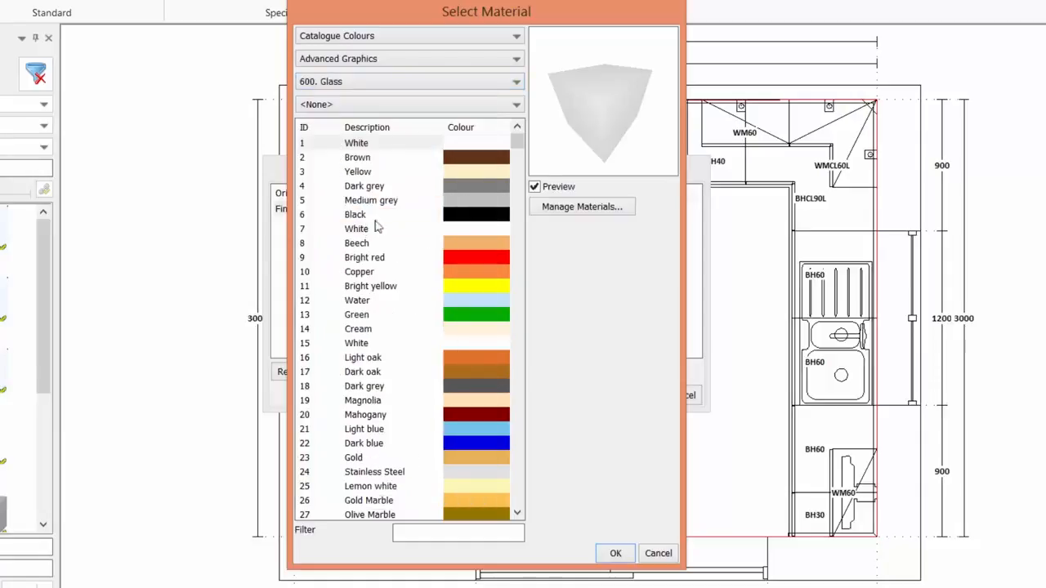
pyautogui.click(518, 106)
pyautogui.click(381, 166)
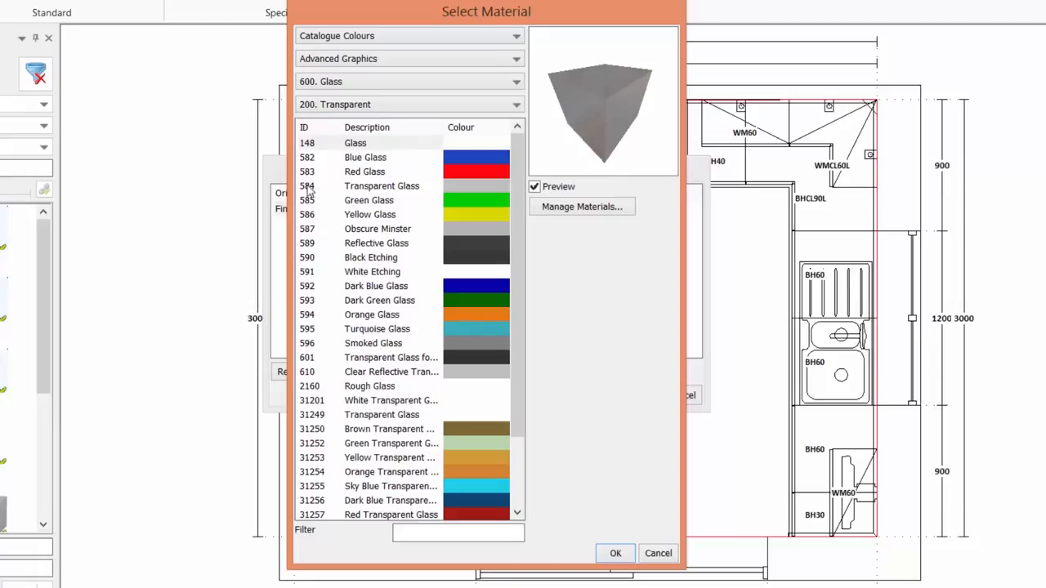
pyautogui.click(309, 188)
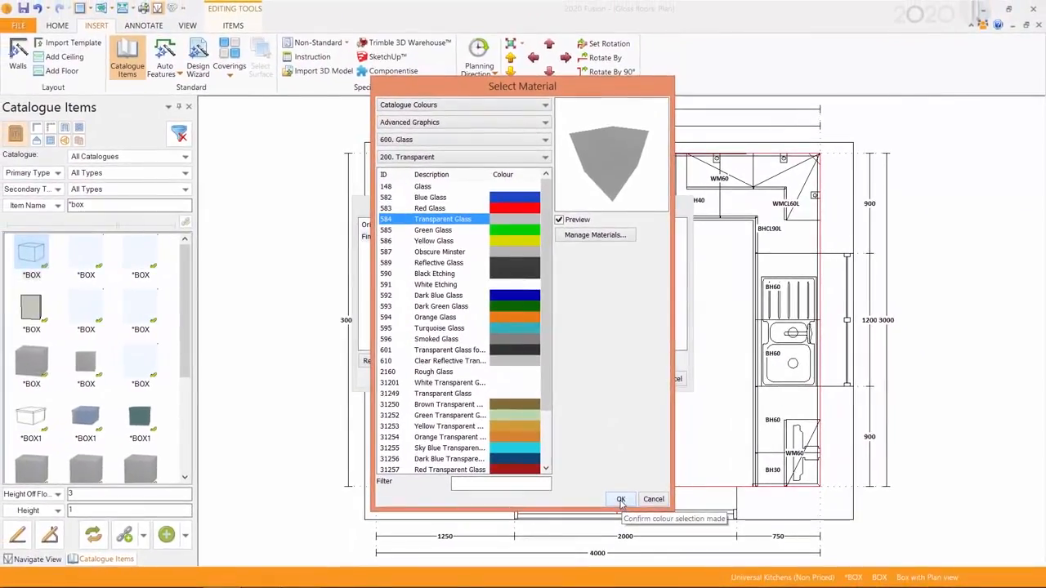
pyautogui.click(621, 501)
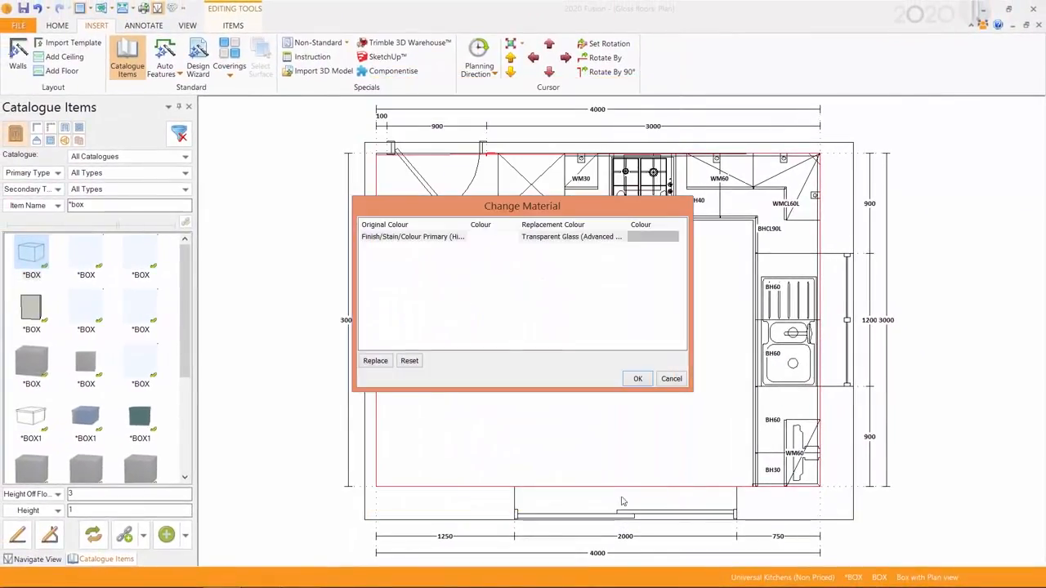
pyautogui.click(636, 380)
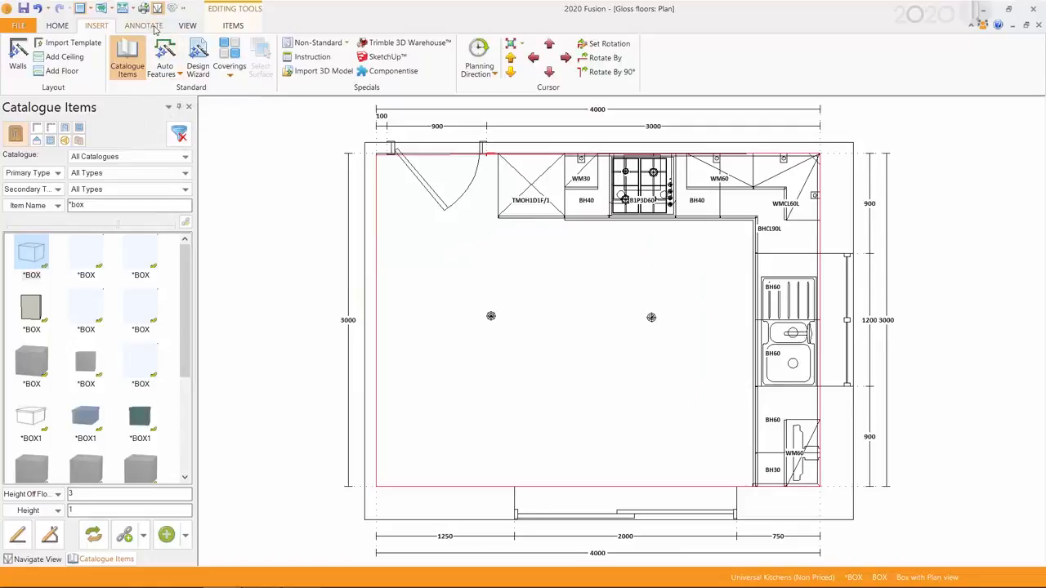
# Switch to the perspective view and acknowledge all item and fixture clashes, leaving them deselected
pyautogui.click(187, 26)
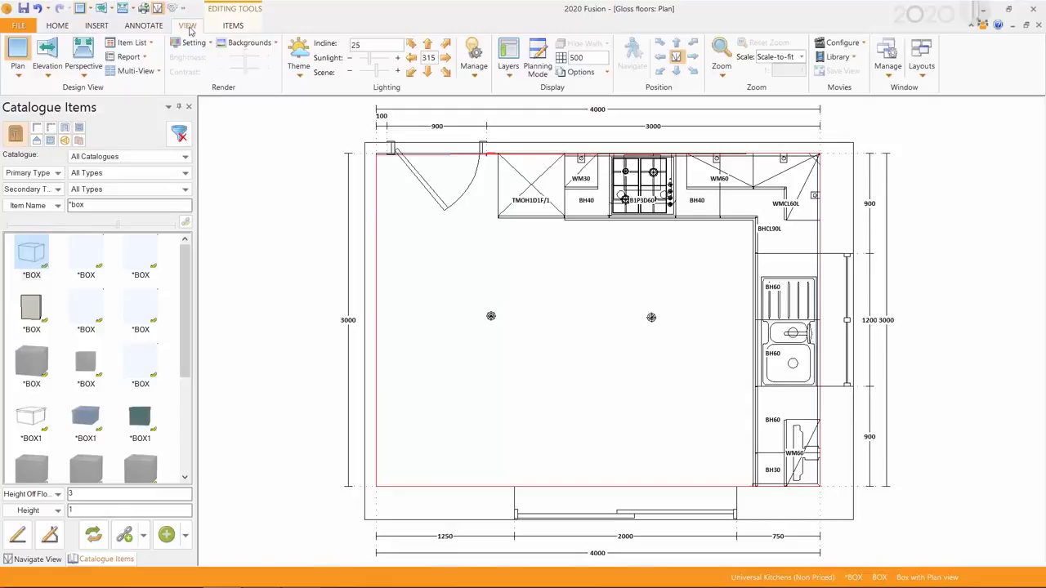
pyautogui.click(83, 52)
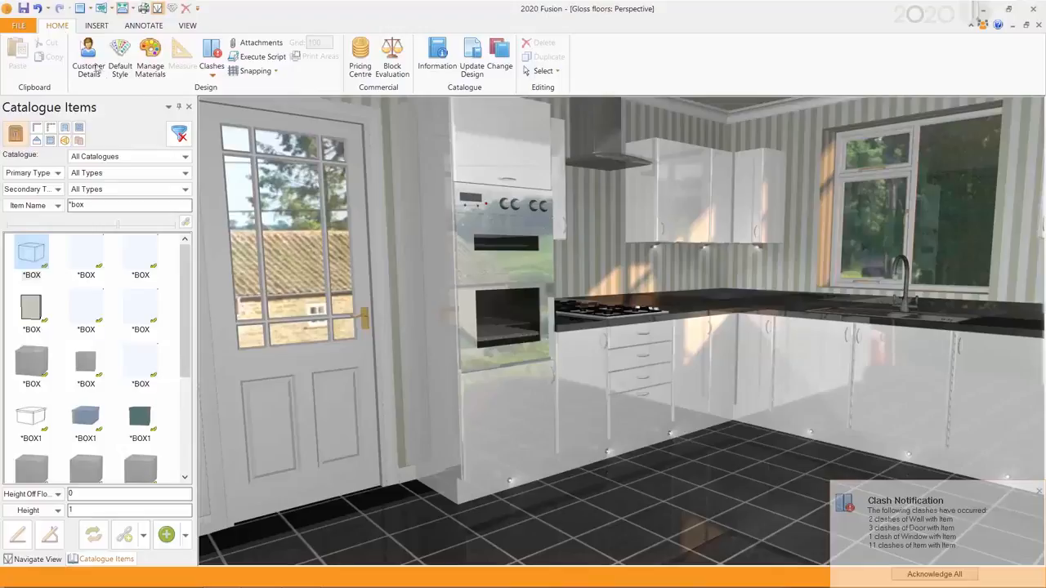
pyautogui.click(215, 52)
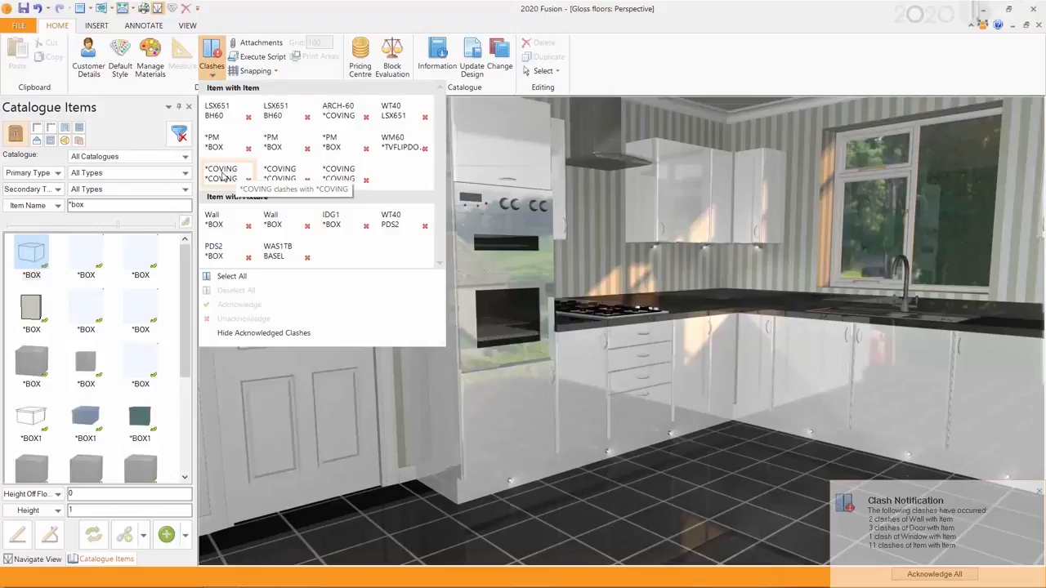
pyautogui.click(231, 278)
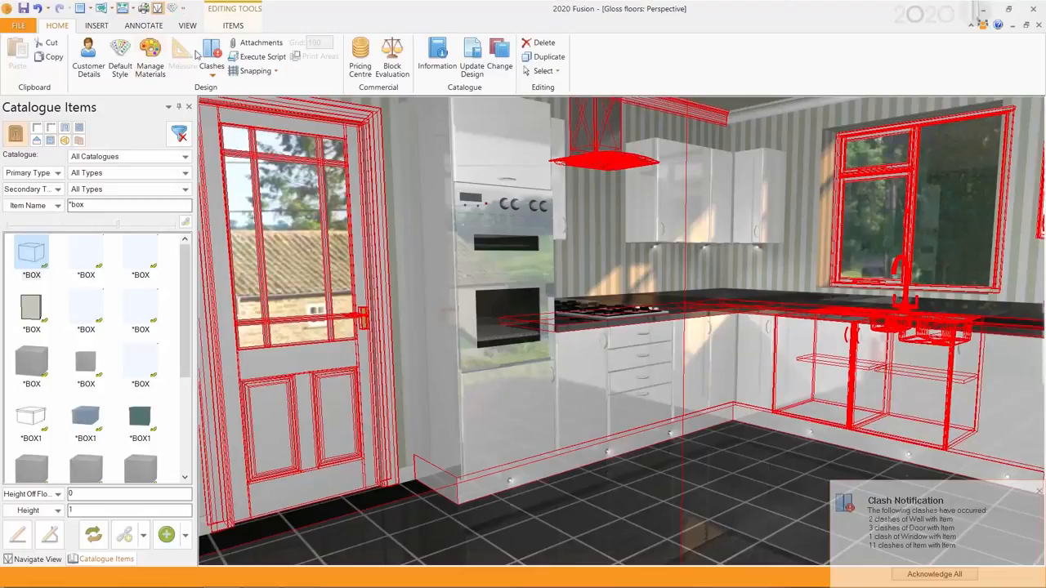
pyautogui.click(212, 58)
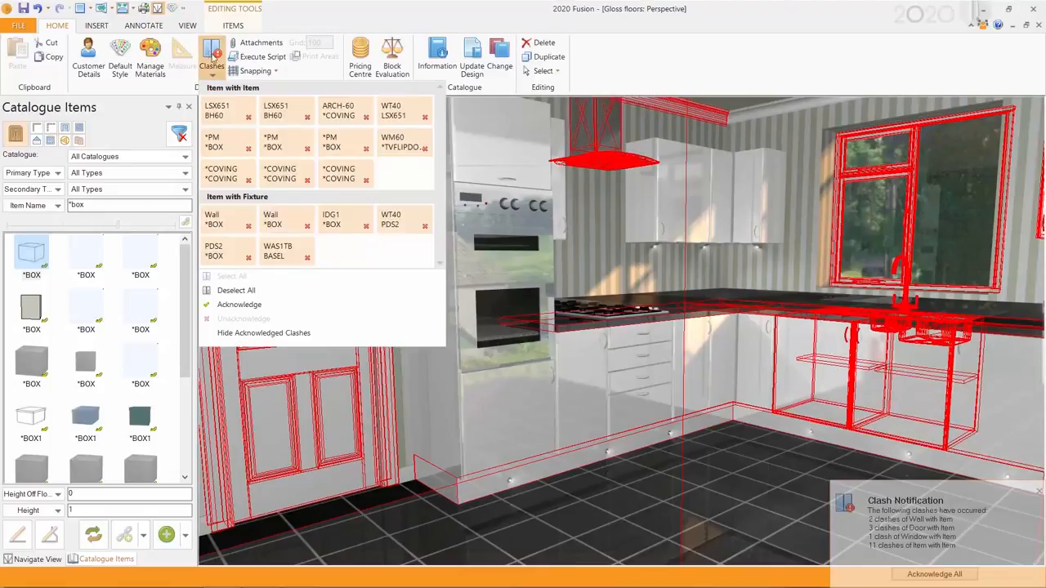
pyautogui.click(239, 304)
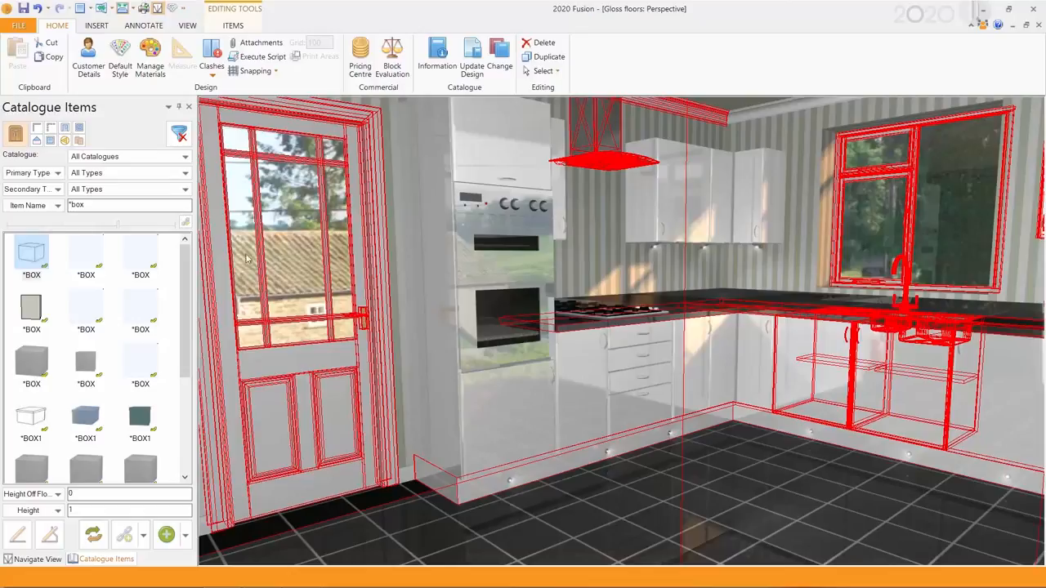
pyautogui.click(213, 63)
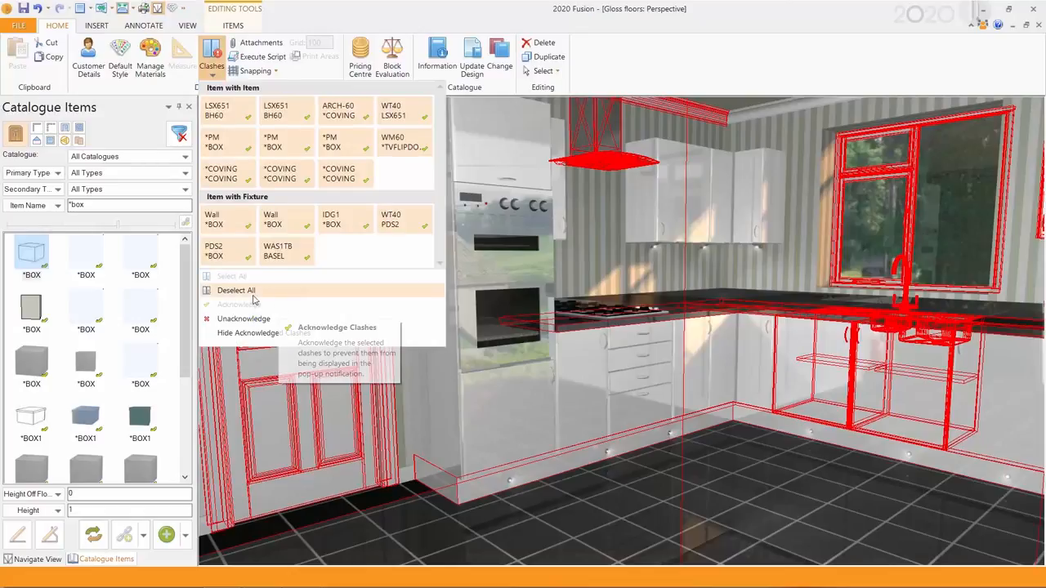
pyautogui.click(247, 292)
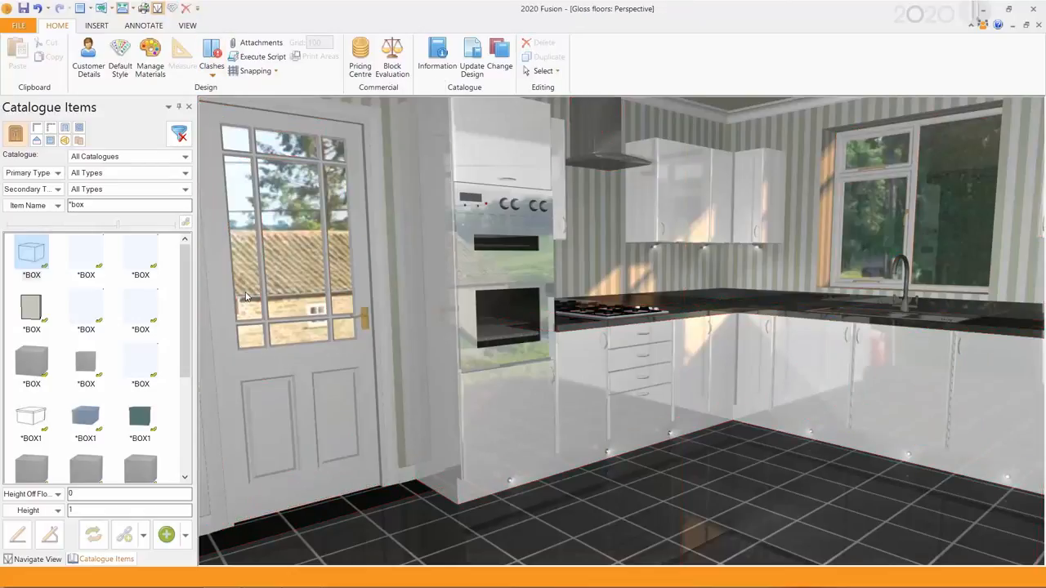